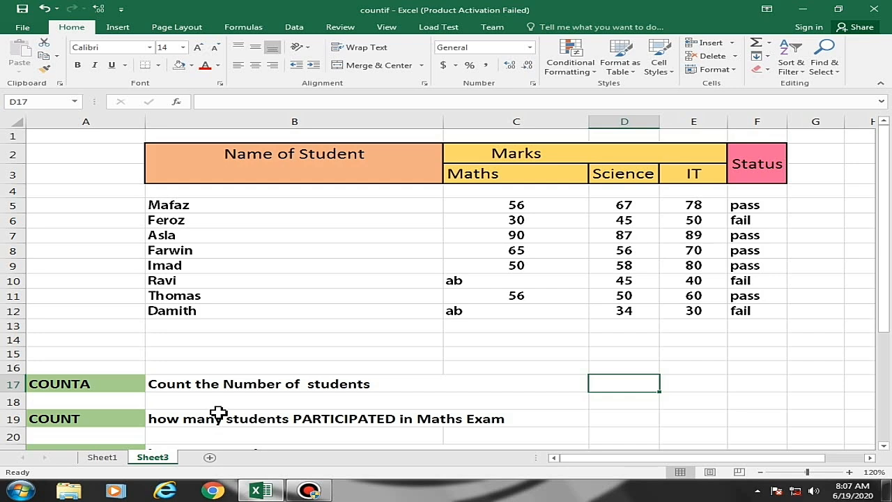
- Look over the counting tasks in rows 17 to 27 of Sheet3, the fruit sales on Sheet1, and the student marks table
scroll(218, 413, down, 2)
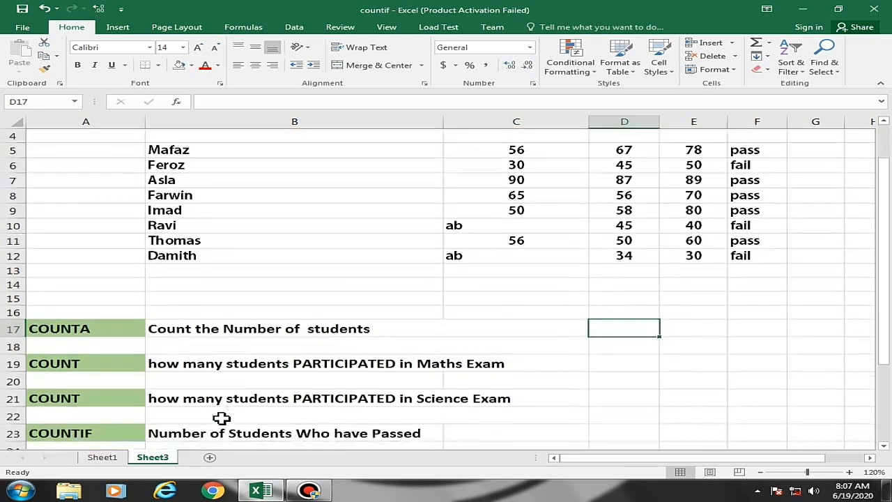
scroll(234, 412, down, 3)
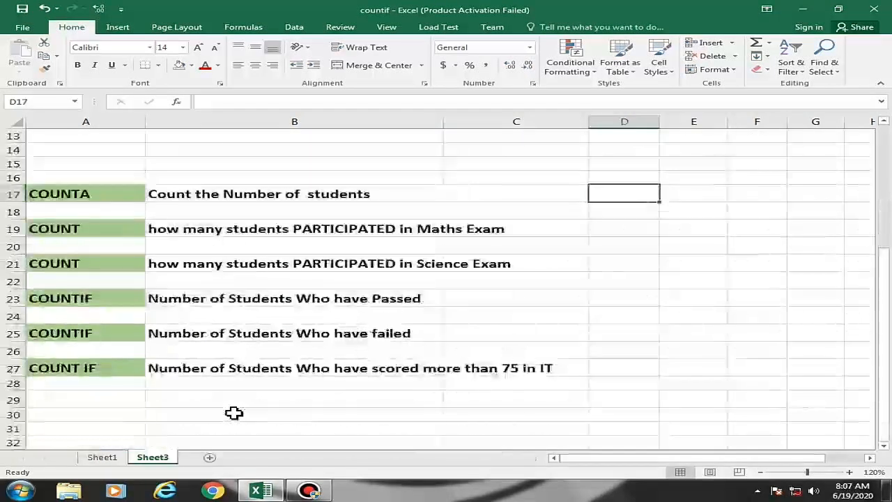
click(103, 458)
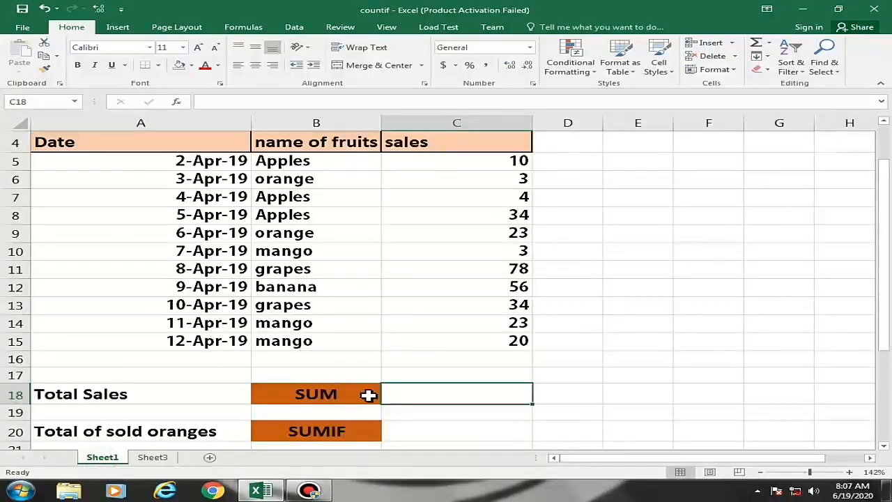
click(159, 458)
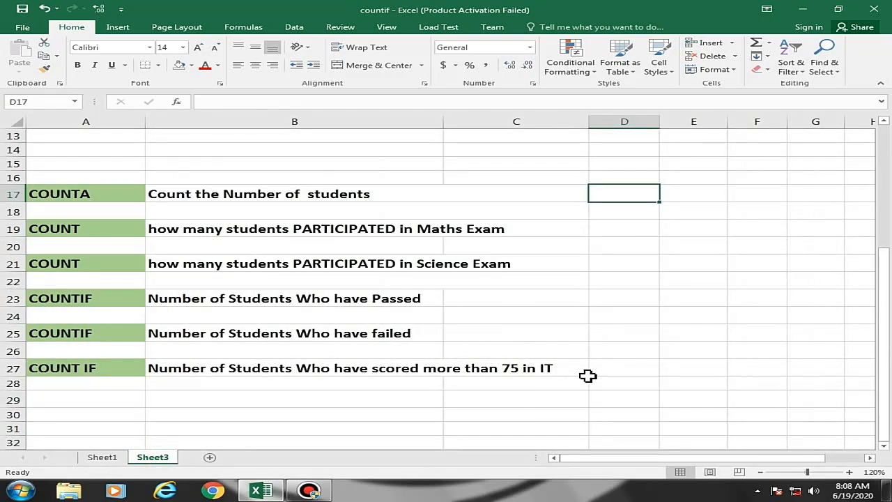
scroll(599, 376, up, 1)
scroll(600, 376, up, 3)
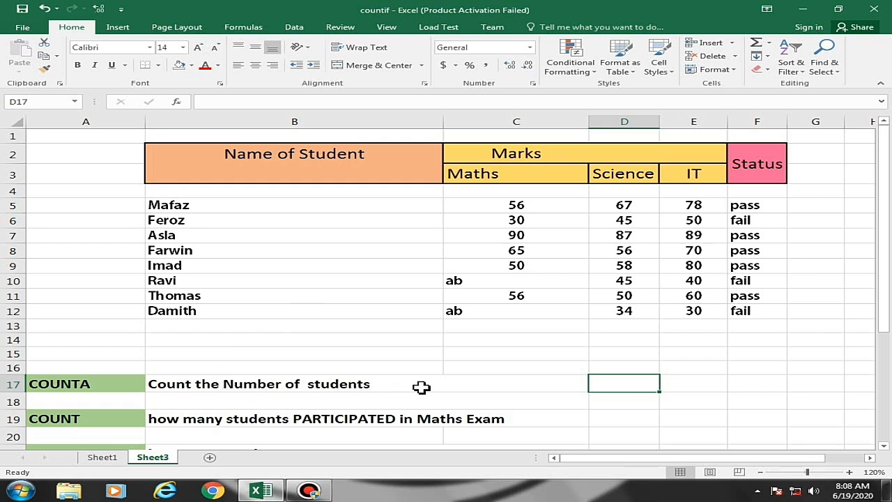
- Go through the student names in B5:B12 one at a time to count them manually
click(230, 207)
click(224, 220)
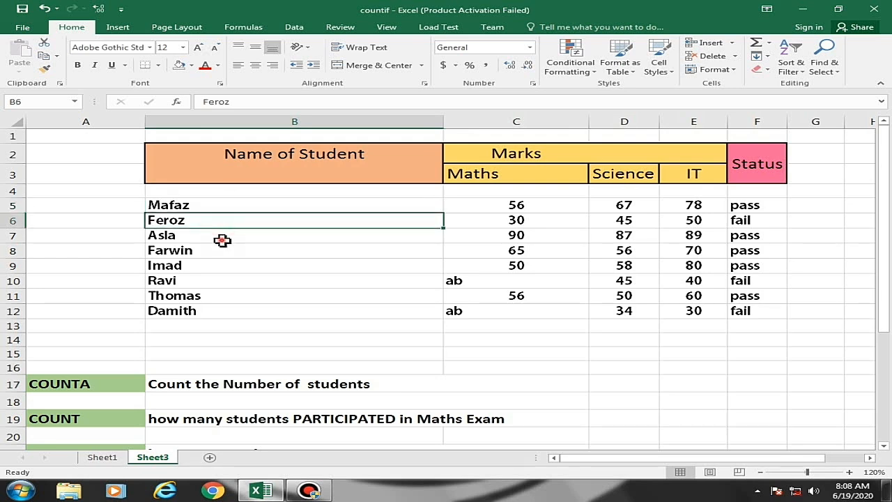
click(220, 236)
click(221, 251)
click(219, 265)
click(219, 281)
click(218, 295)
click(218, 311)
- Count the students in cell D17 with the formula =COUNTA(B5:B12)
click(605, 387)
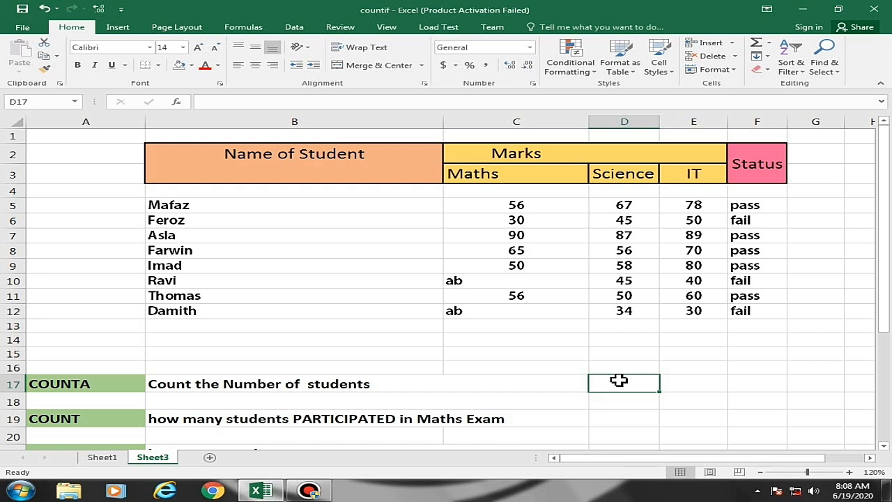
text(=)
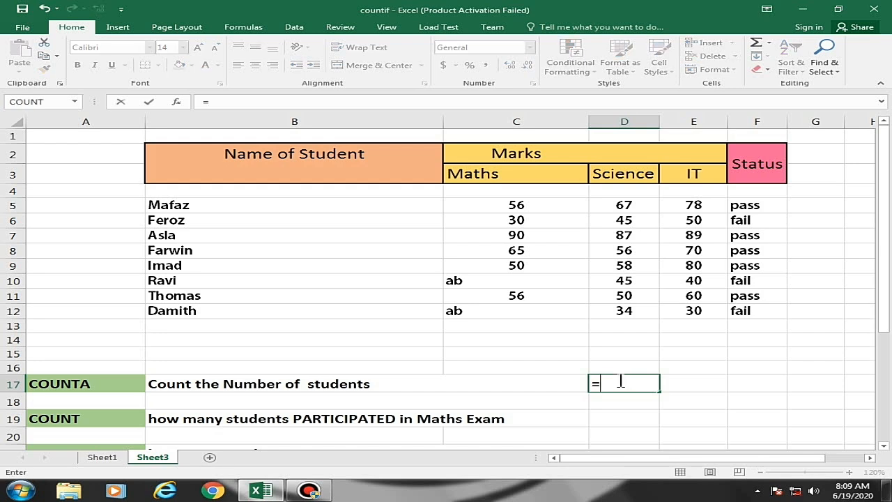
text(count)
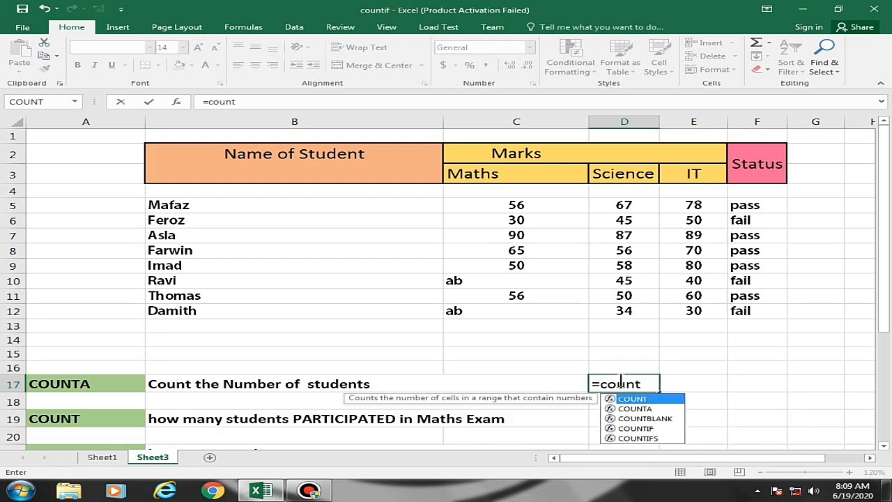
double_click(651, 409)
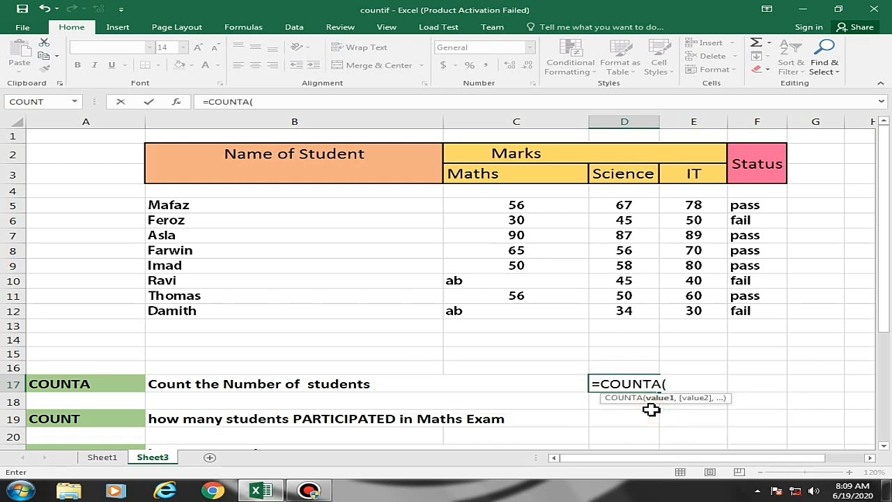
click(244, 204)
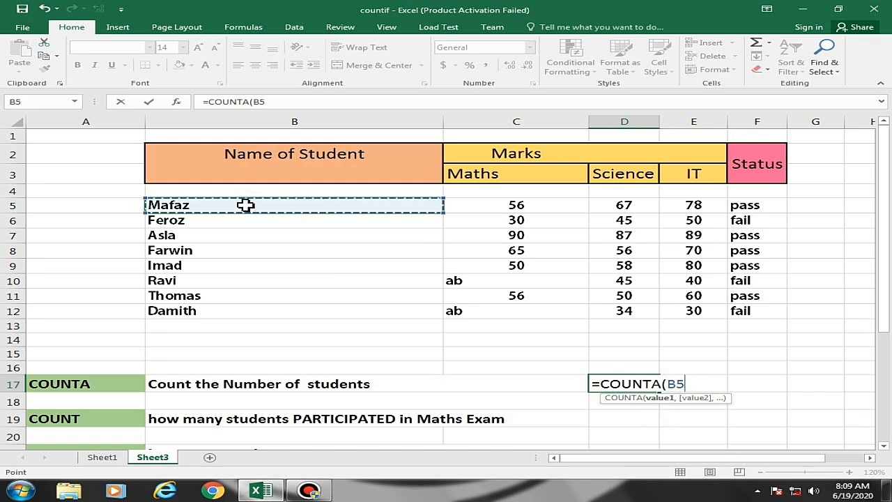
shift+click(253, 313)
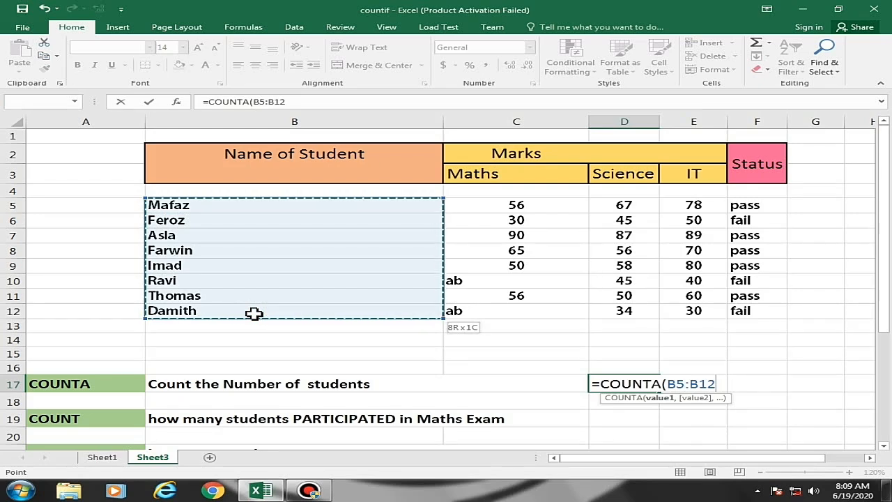
text())
key(Return)
key(Up)
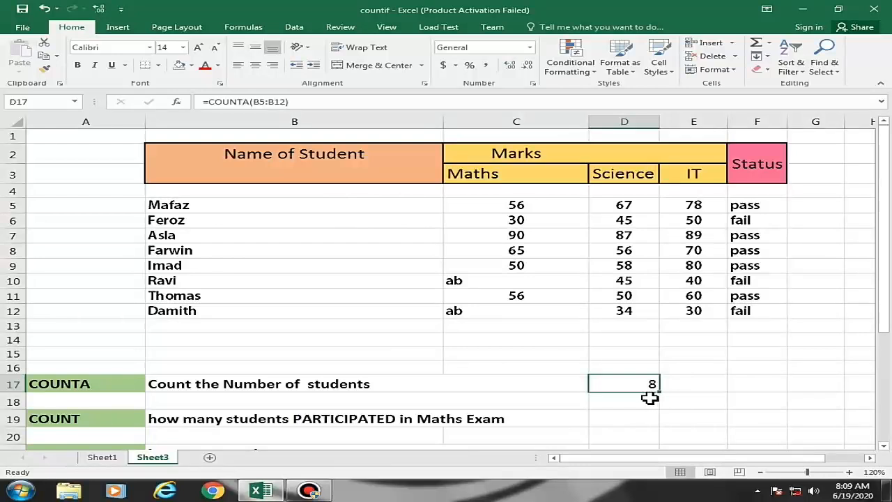
- Check the COUNTA result in D17 against each student name in B5:B12
click(202, 207)
click(202, 221)
click(201, 237)
click(199, 253)
click(201, 269)
click(202, 284)
click(207, 298)
click(202, 311)
click(596, 379)
- Try counting the student names in cell E17 with the formula =COUNT(B5:B12) for comparison with COUNTA
click(682, 387)
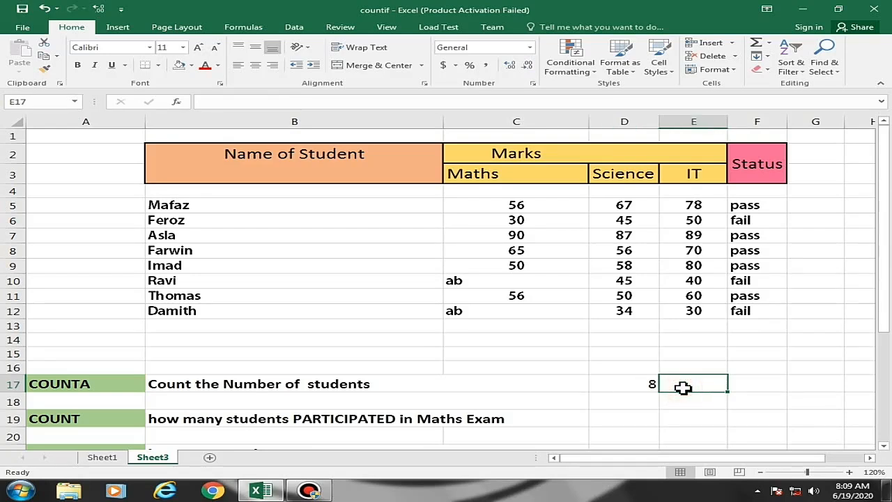
text(=)
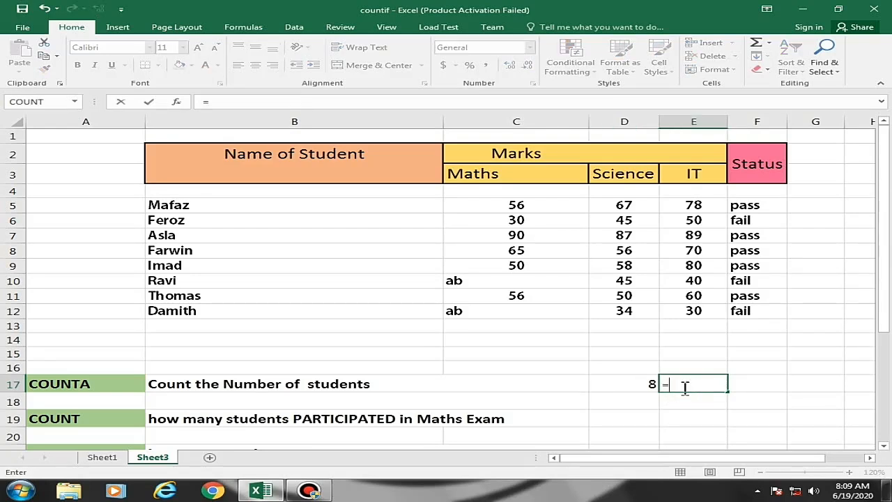
text(count)
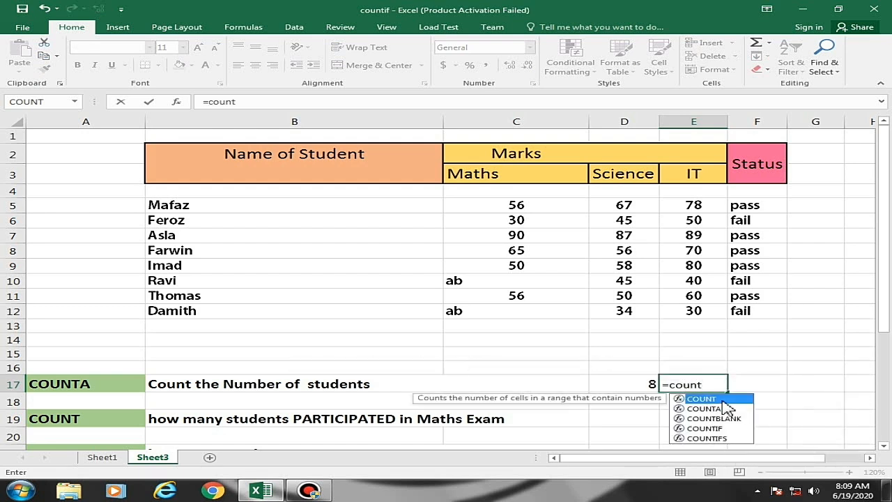
double_click(716, 399)
click(237, 206)
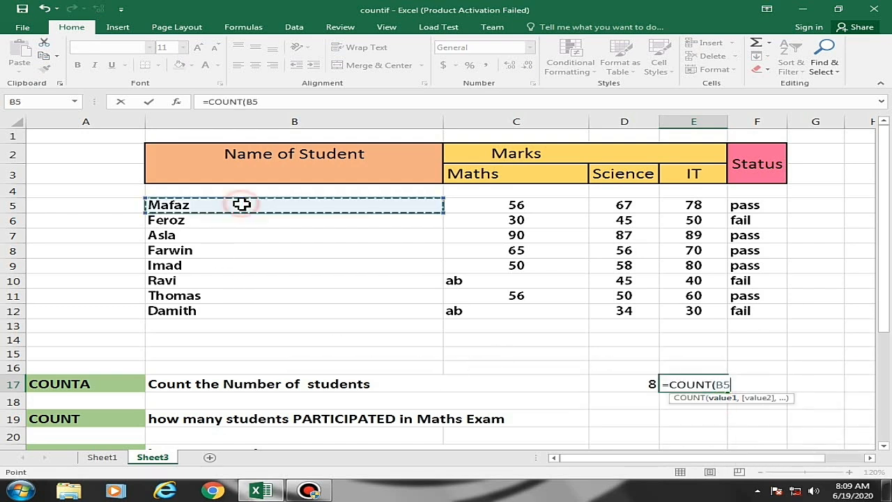
shift+click(279, 311)
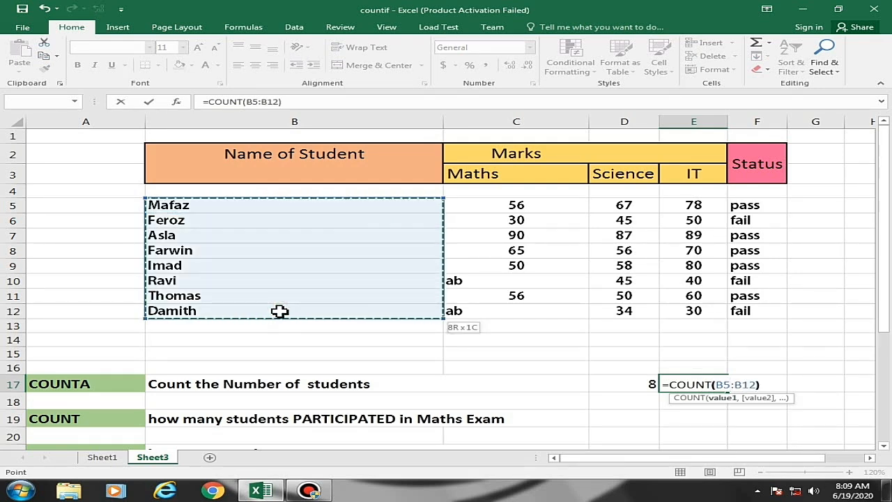
text())
key(Return)
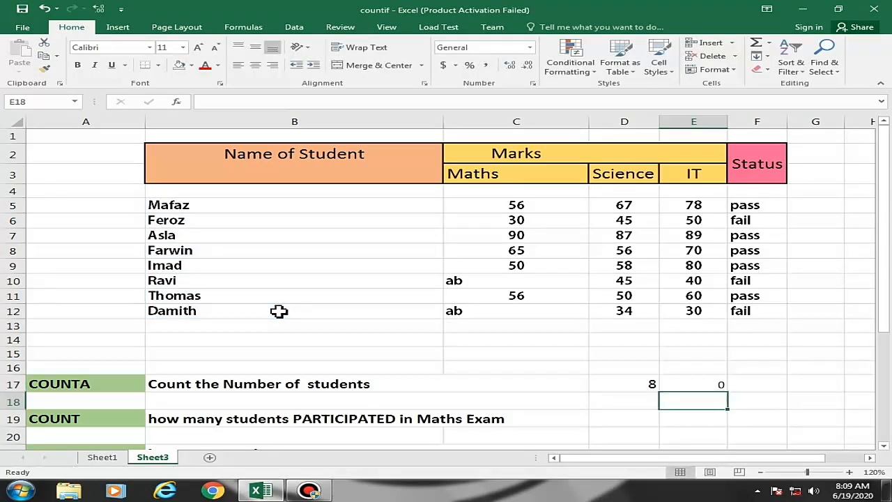
- Clear the trial COUNT formula from cell E17 and return to the COUNTA cell D17
click(691, 385)
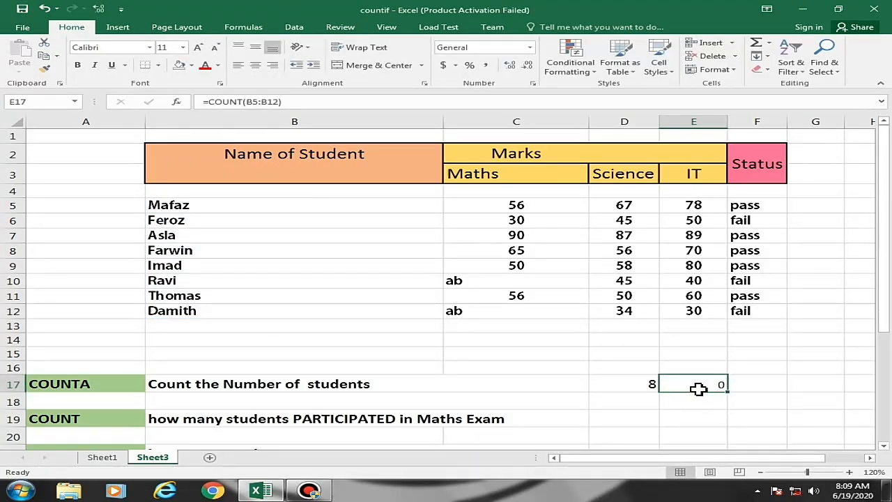
key(BackSpace)
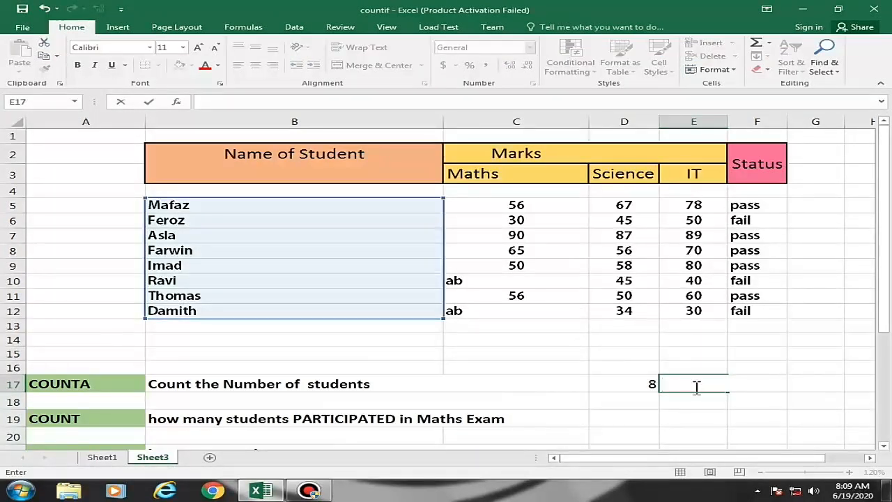
click(615, 388)
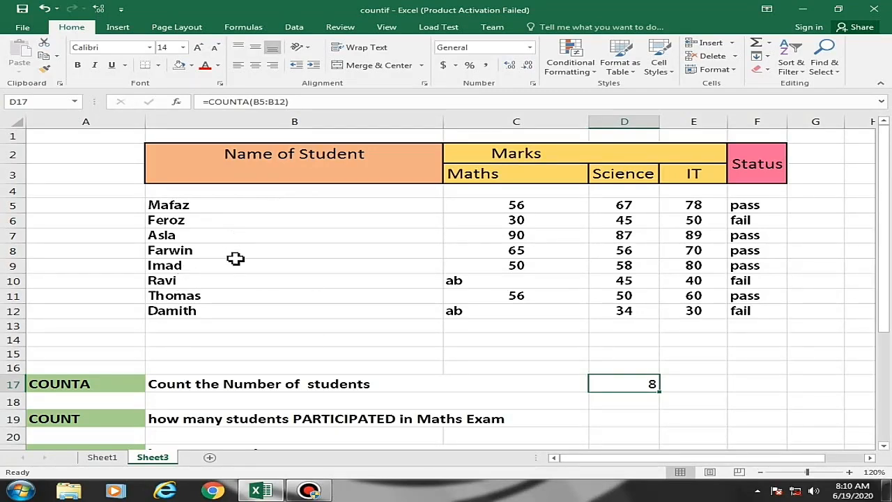
- Count the Maths exam participants in cell D19 with the formula =COUNT(C5:C12)
click(616, 422)
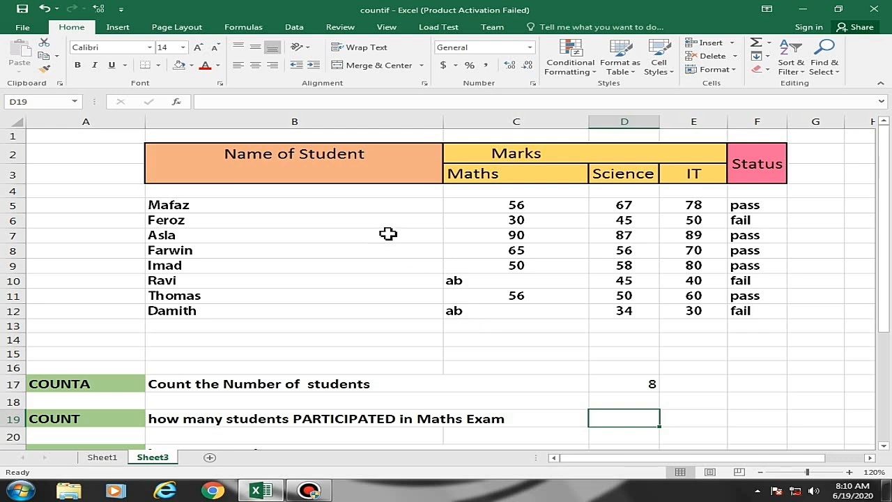
text(=)
key(BackSpace)
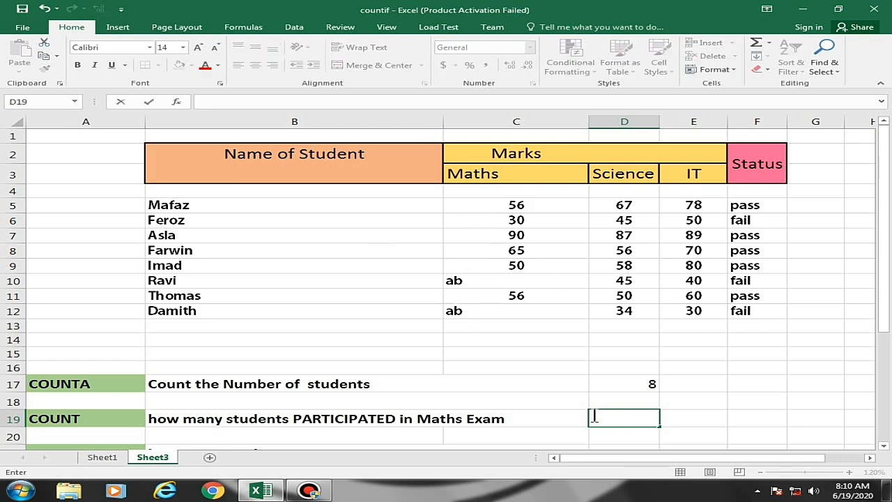
text(=)
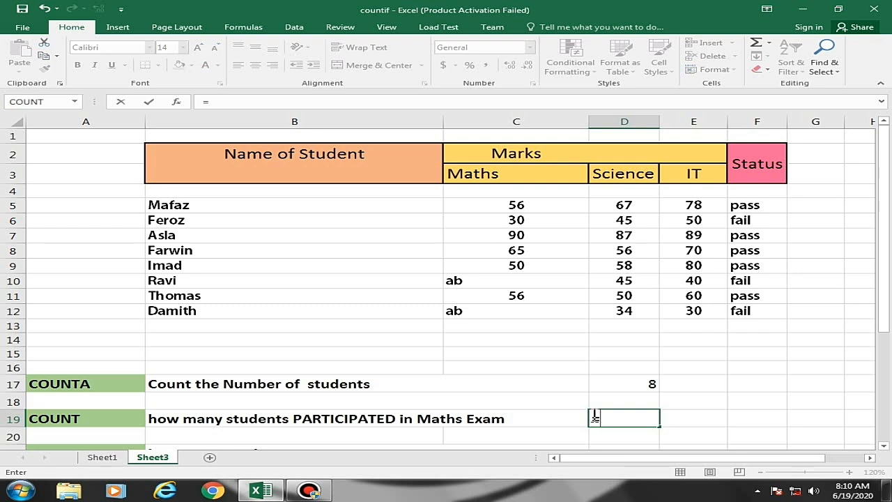
text(count)
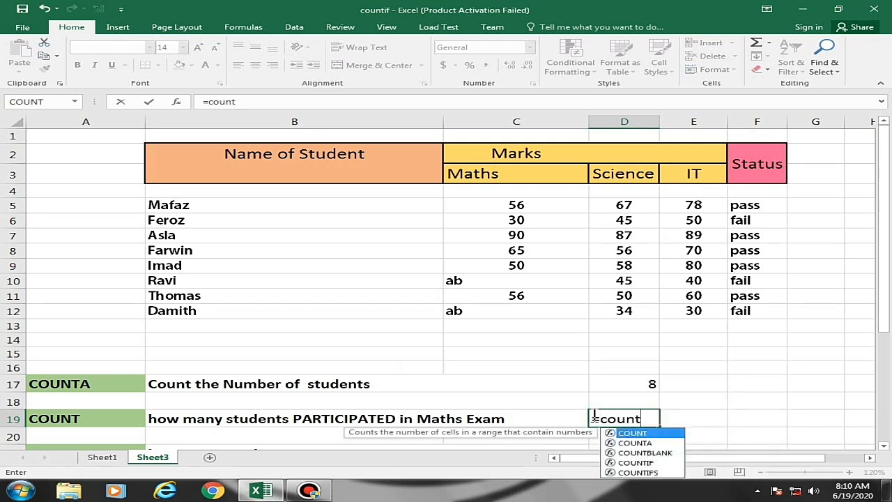
double_click(641, 433)
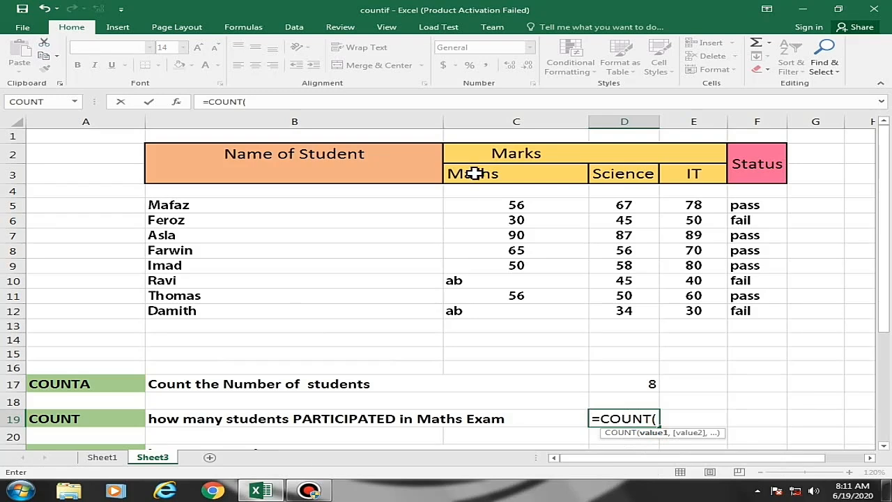
click(507, 204)
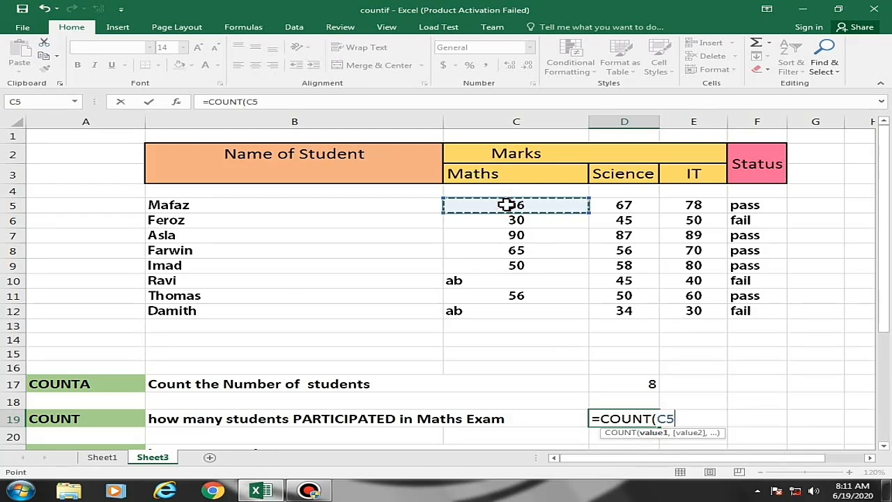
shift+click(505, 315)
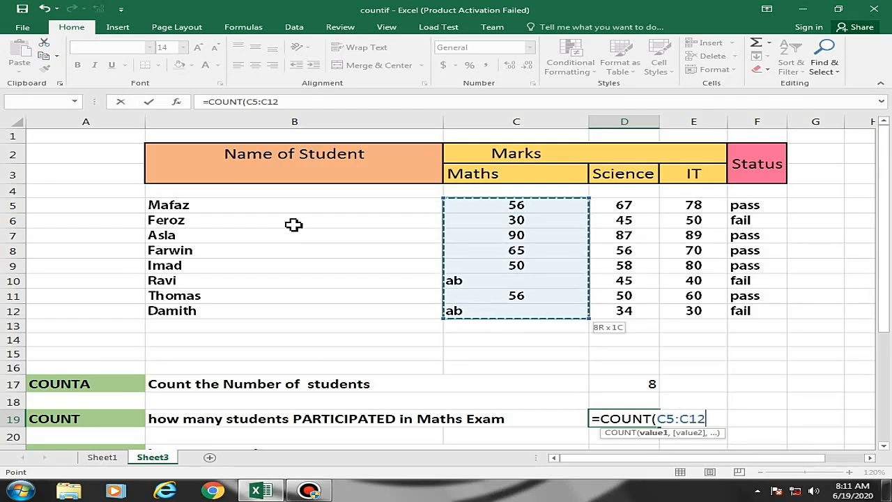
text())
key(Return)
click(629, 424)
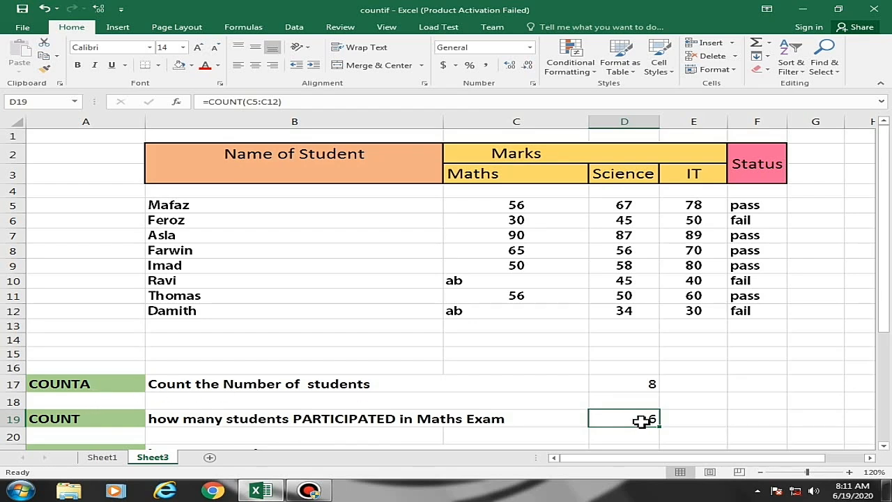
- Count the Science exam participants in cell D21 with the formula =COUNT(D5:D12)
scroll(642, 420, down, 1)
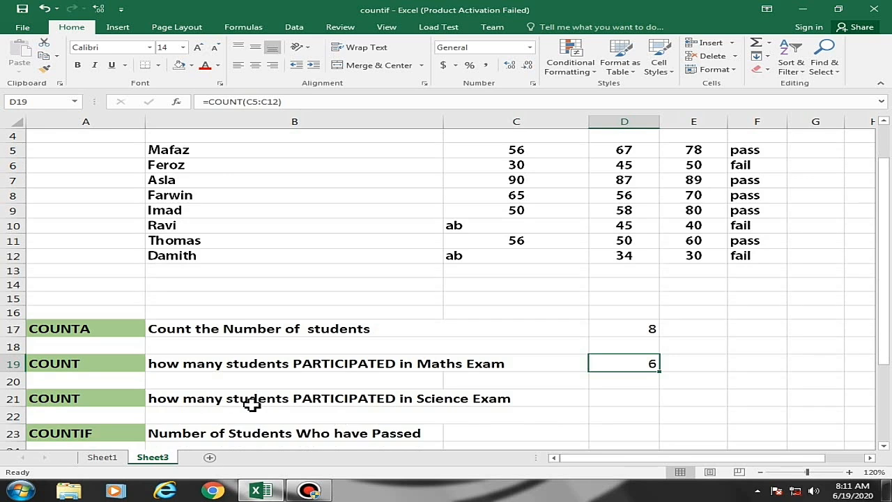
click(608, 401)
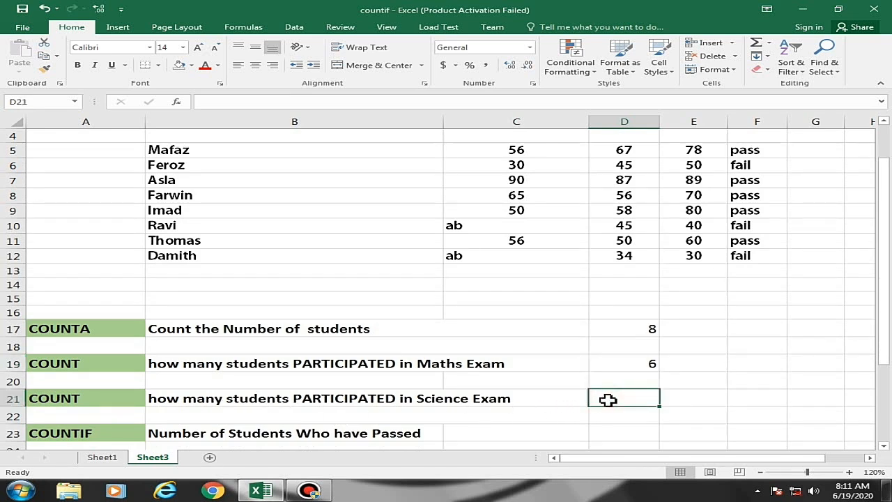
text(=)
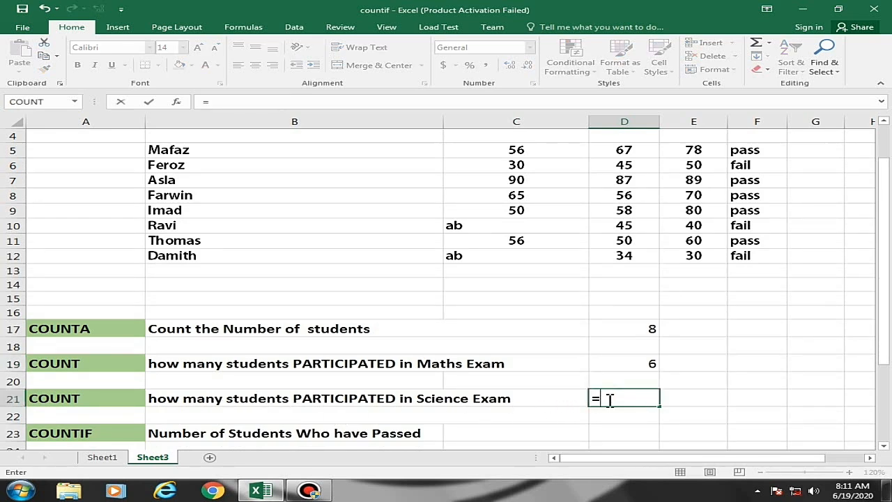
text(count)
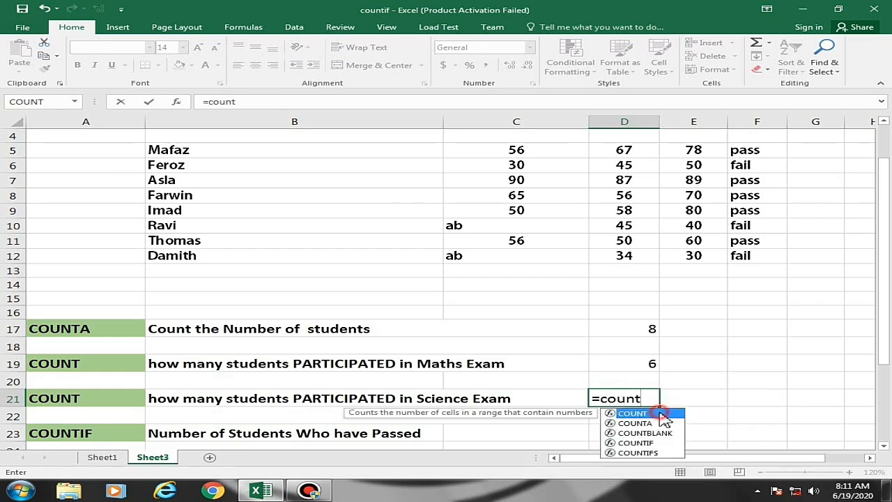
double_click(660, 414)
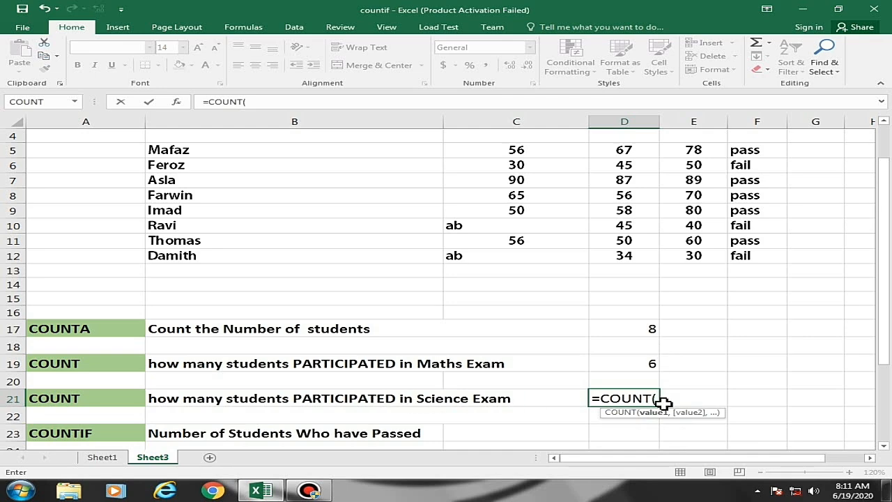
scroll(662, 376, up, 1)
click(622, 207)
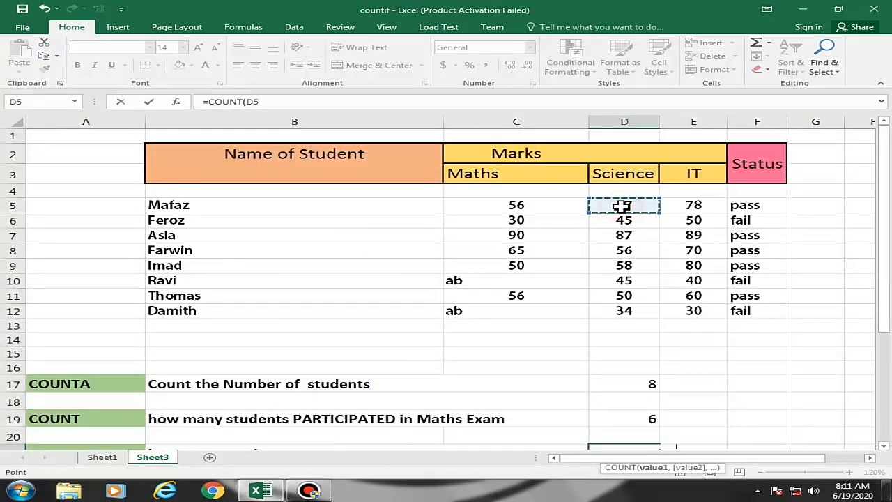
drag(623, 207, 631, 315)
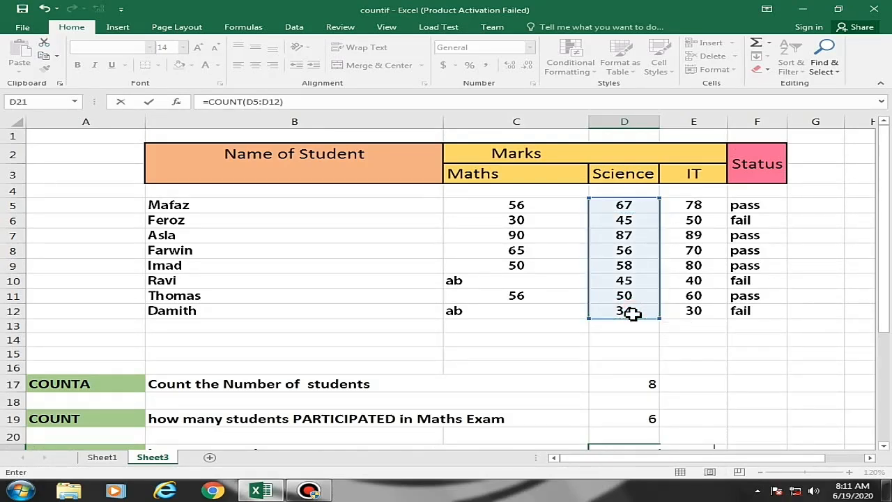
scroll(631, 314, down, 1)
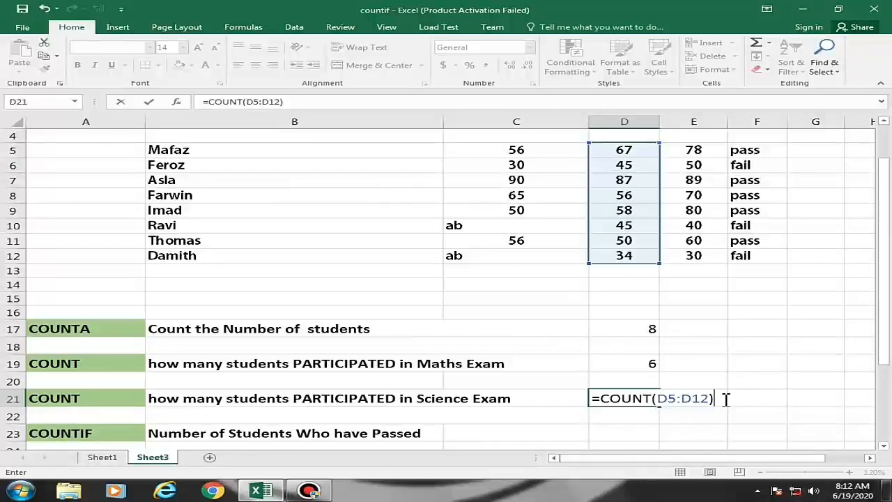
key(Return)
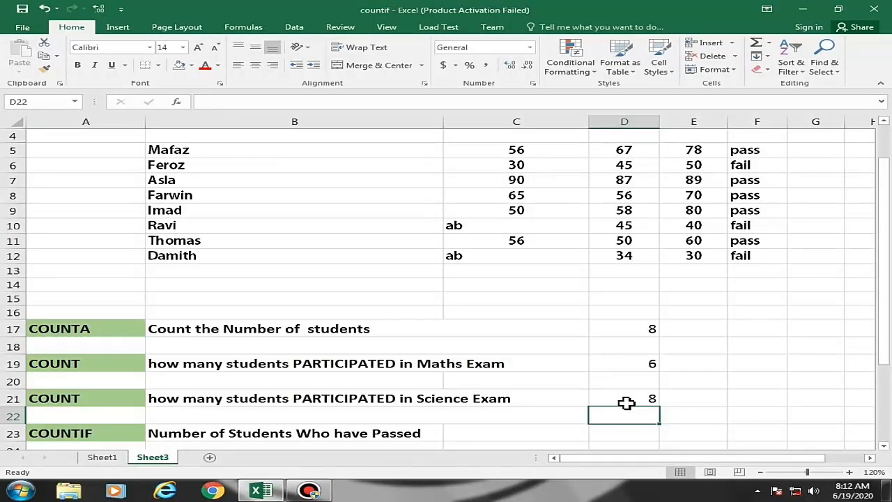
click(628, 400)
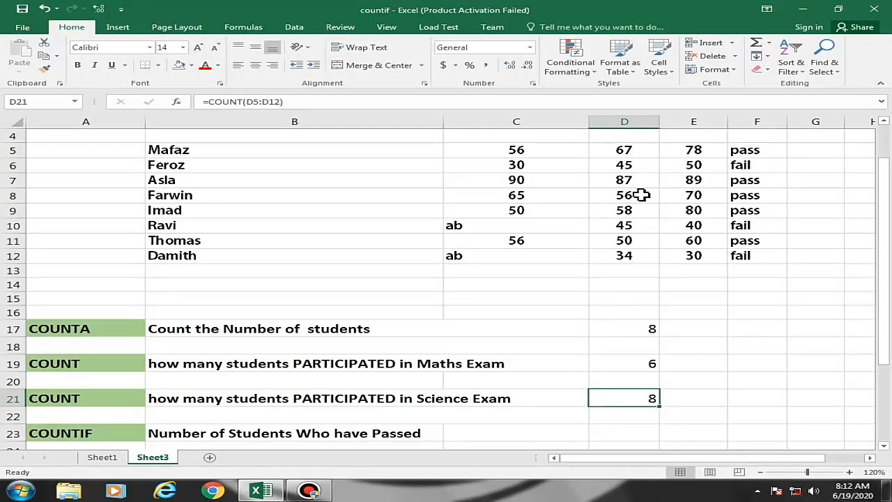
- Read the COUNTIF tasks below the table and go through each "pass" entry in the Status column
scroll(625, 246, up, 1)
scroll(631, 265, down, 2)
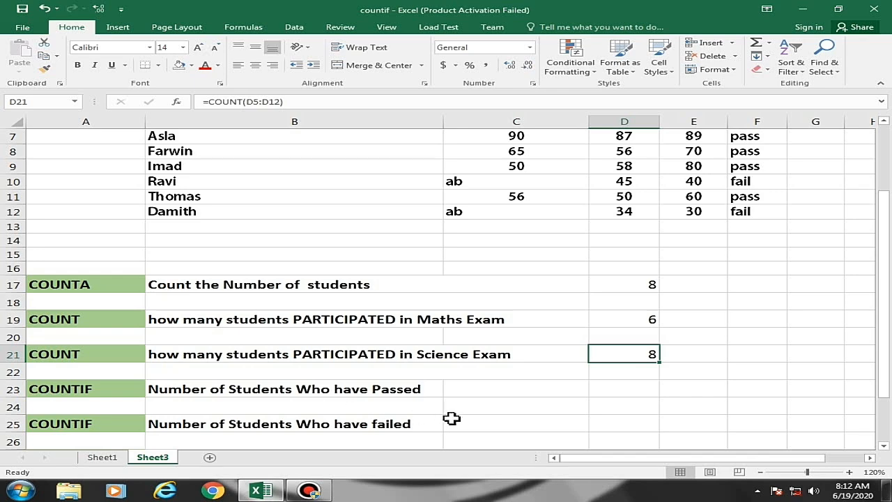
scroll(494, 418, up, 2)
scroll(460, 406, down, 2)
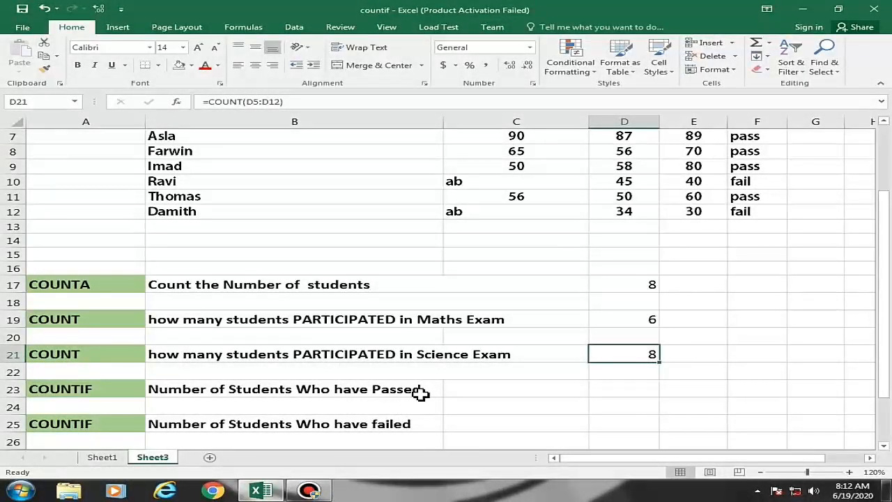
scroll(571, 392, up, 2)
click(760, 207)
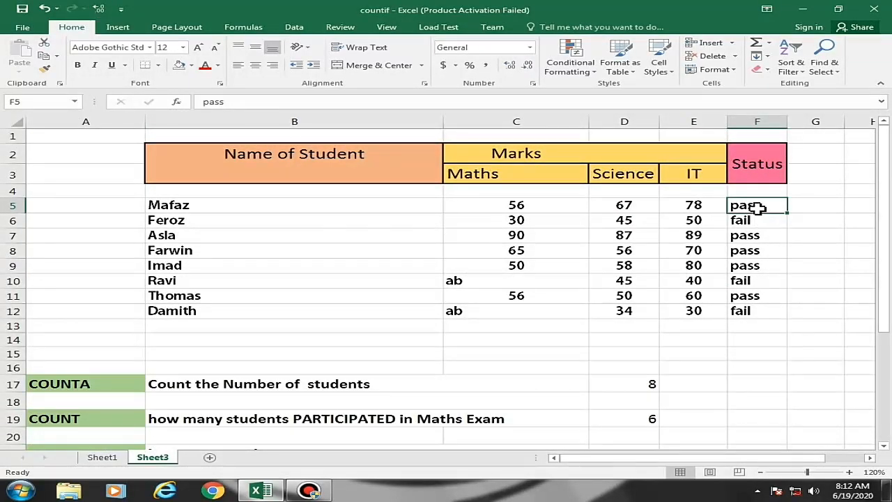
click(759, 236)
click(762, 251)
click(762, 266)
click(758, 298)
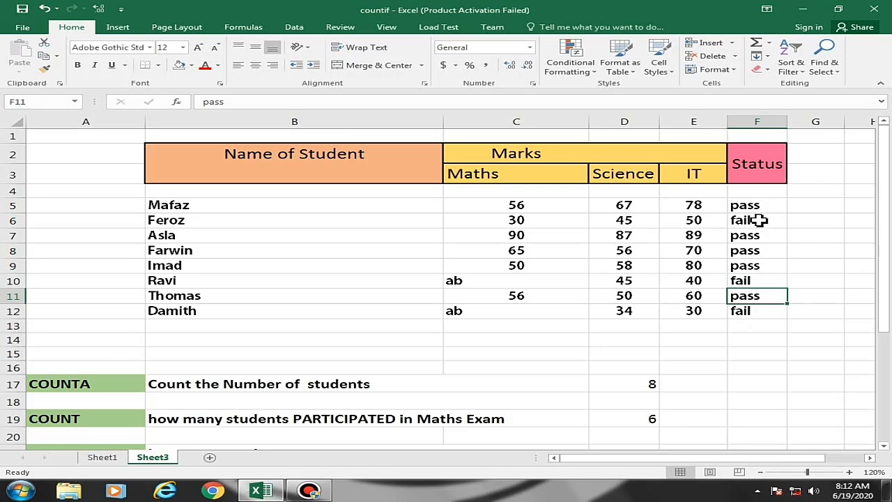
- Go through each "fail" entry in the Status column and dismiss the Windows color scheme prompt
click(762, 221)
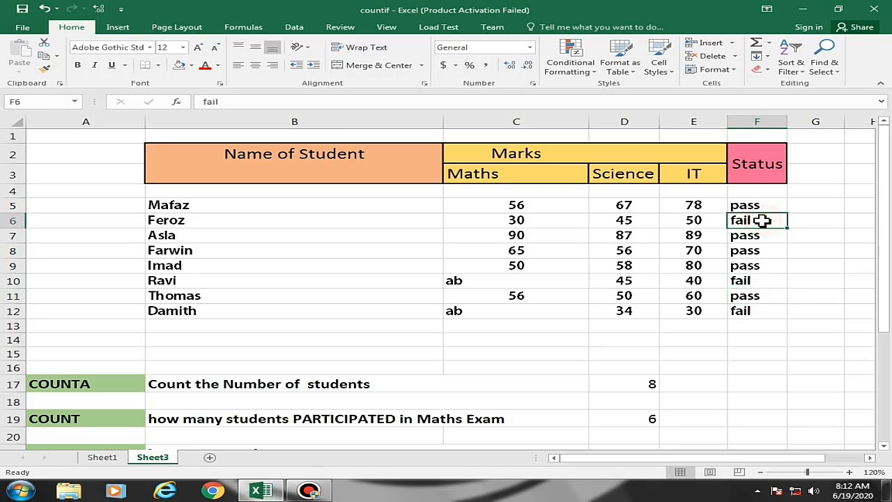
click(761, 278)
click(757, 314)
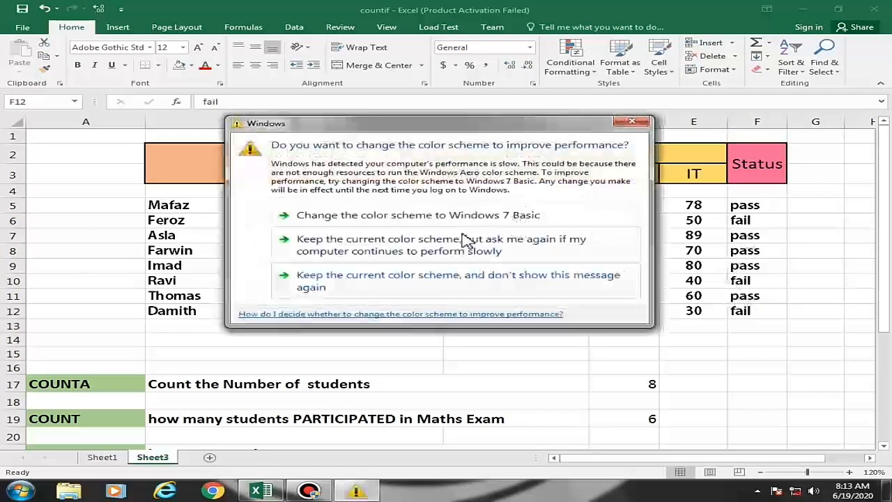
click(631, 121)
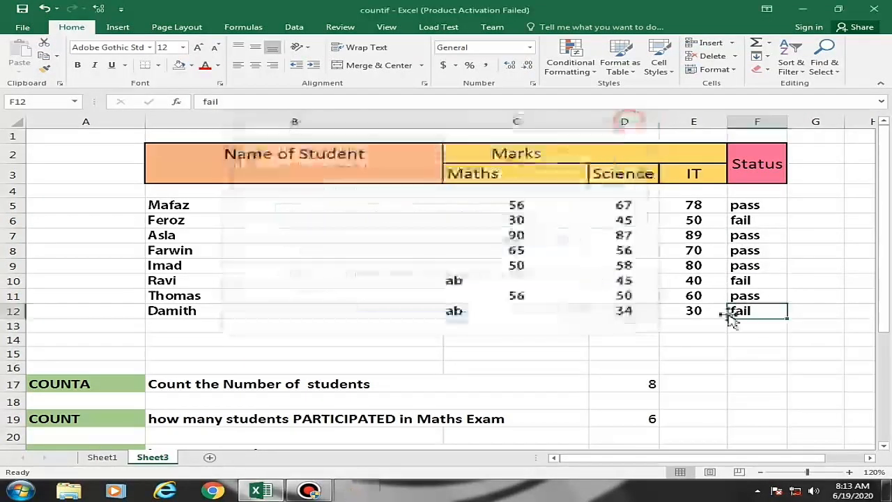
- Start a COUNTIF formula in cell D23 for the passed students, using the Status range F5:F12
scroll(747, 245, down, 2)
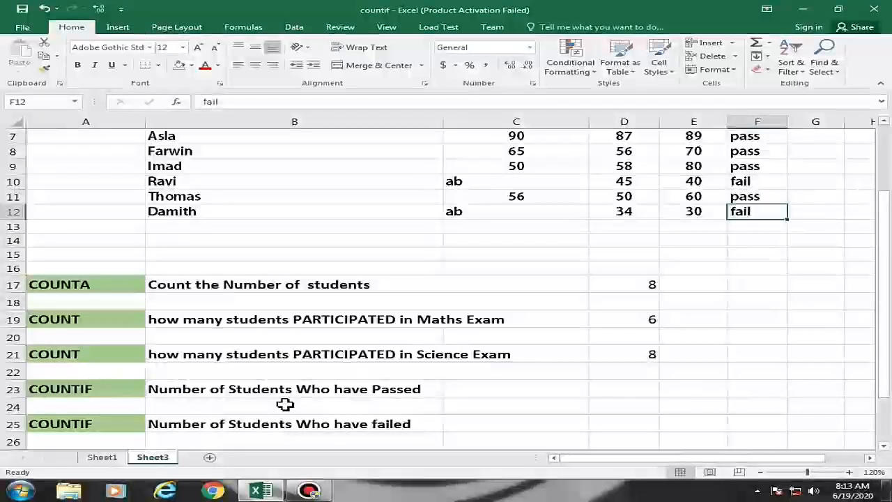
click(621, 394)
text(=)
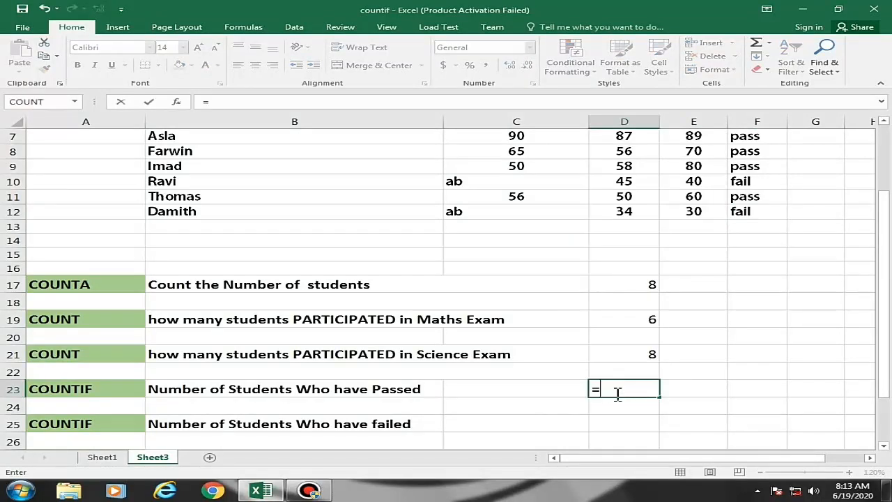
text(co)
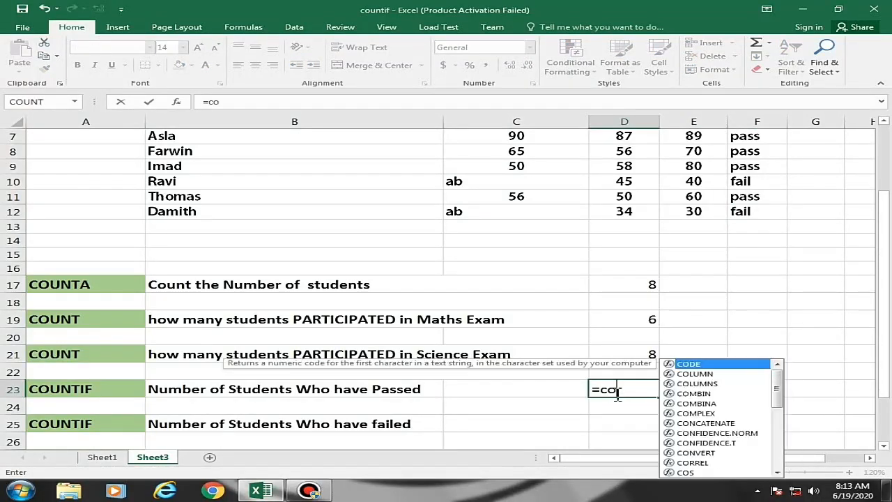
text(unt)
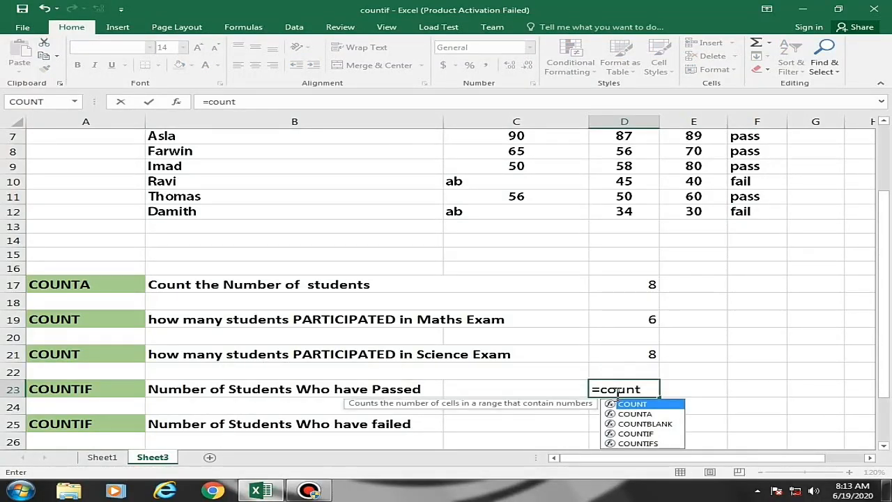
double_click(641, 434)
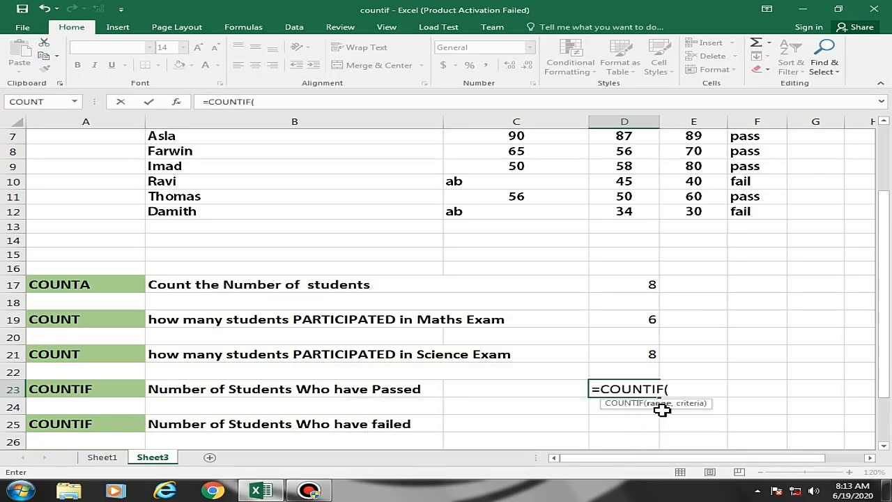
scroll(641, 401, up, 2)
click(755, 206)
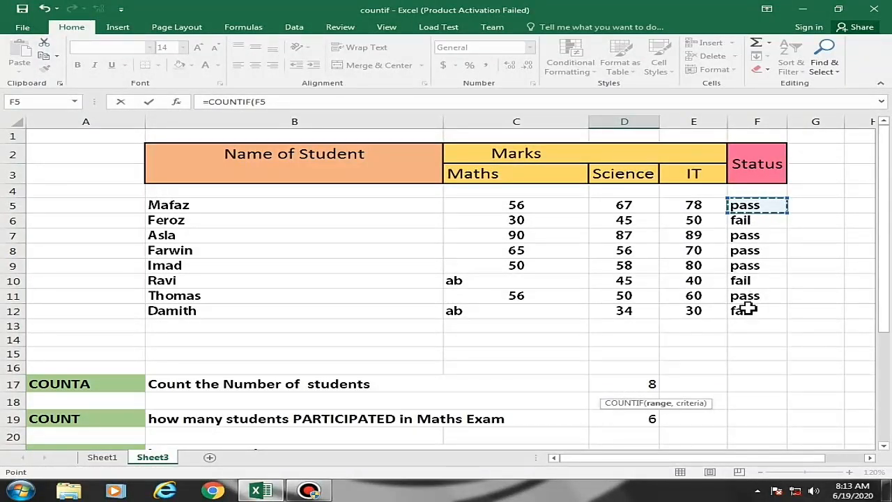
shift+click(772, 312)
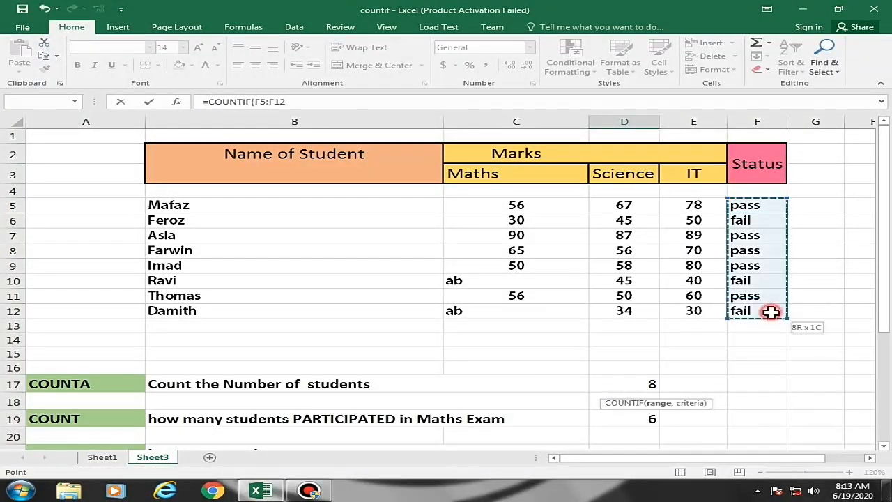
scroll(772, 312, down, 2)
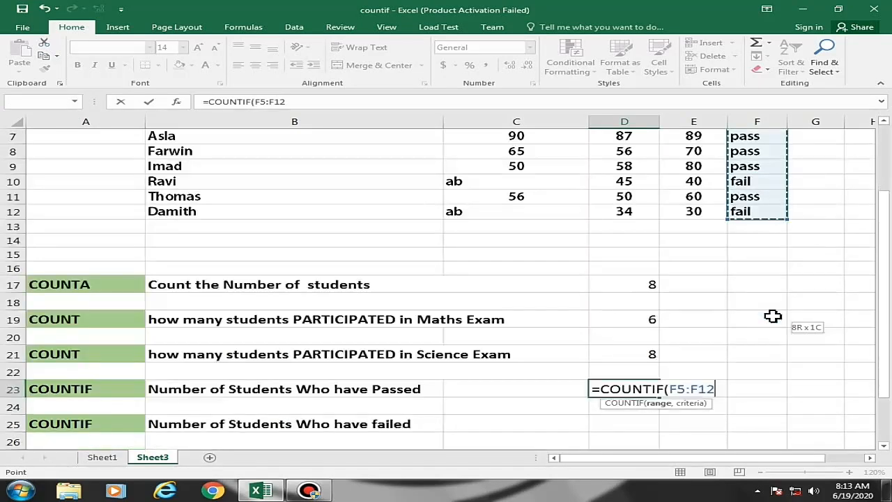
- Complete the COUNTIF formula in D23 with the criterion "pass", giving =COUNTIF(F5:F12,"pass")
text(,)
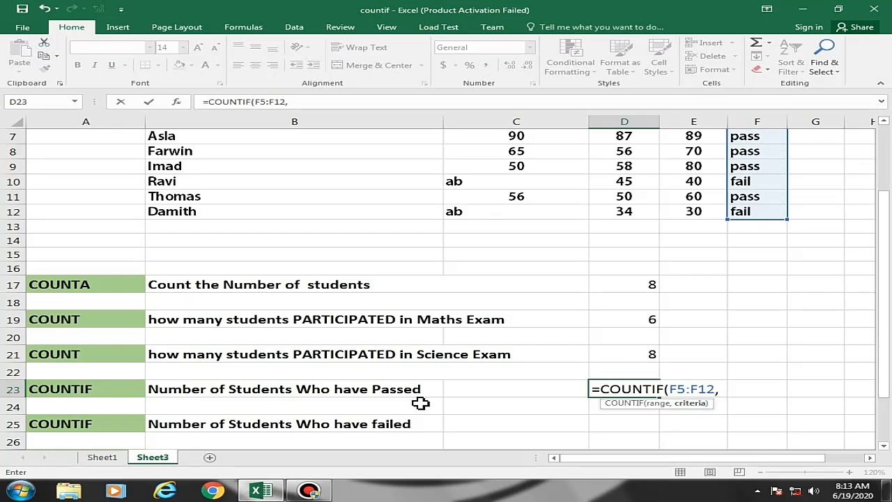
scroll(758, 269, up, 1)
scroll(727, 337, down, 1)
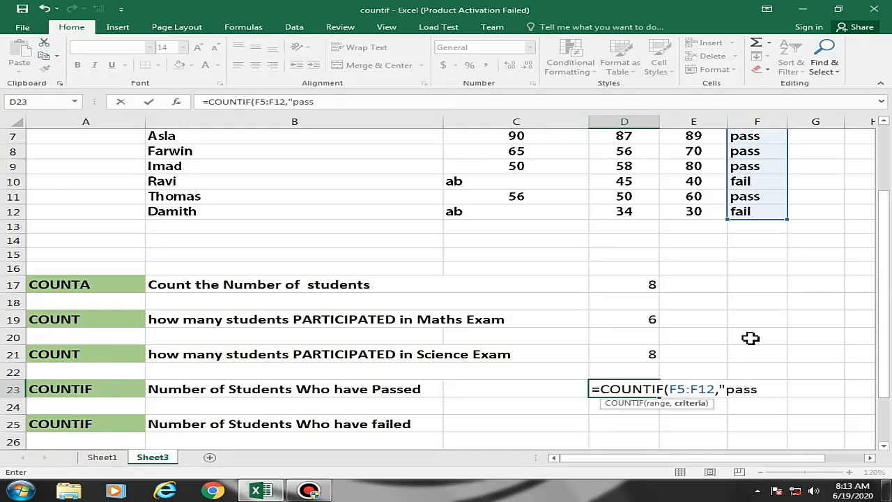
scroll(748, 336, up, 2)
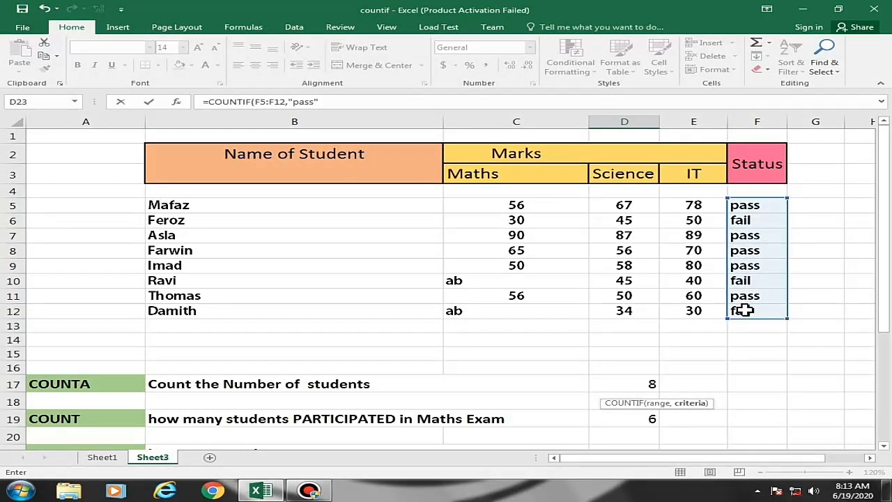
scroll(750, 319, down, 2)
scroll(747, 323, down, 1)
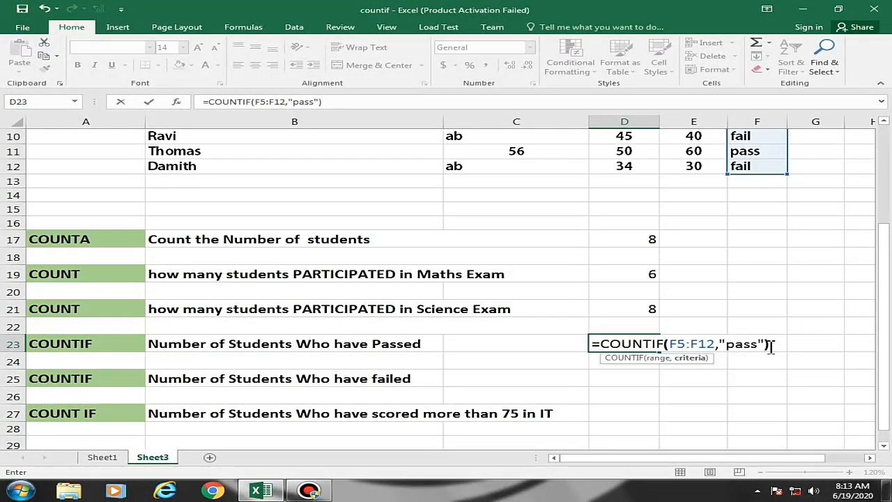
key(Return)
click(623, 344)
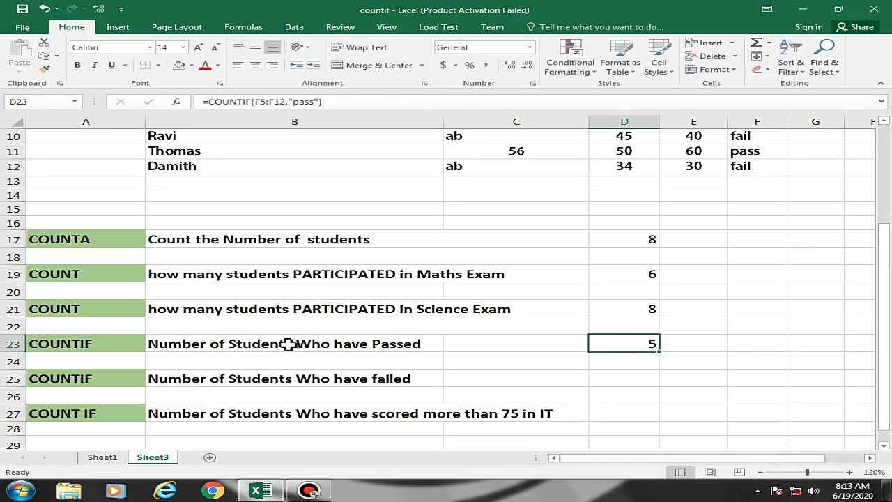
- Check the COUNTIF result in D23 against each "pass" entry in the Status column
scroll(622, 346, up, 3)
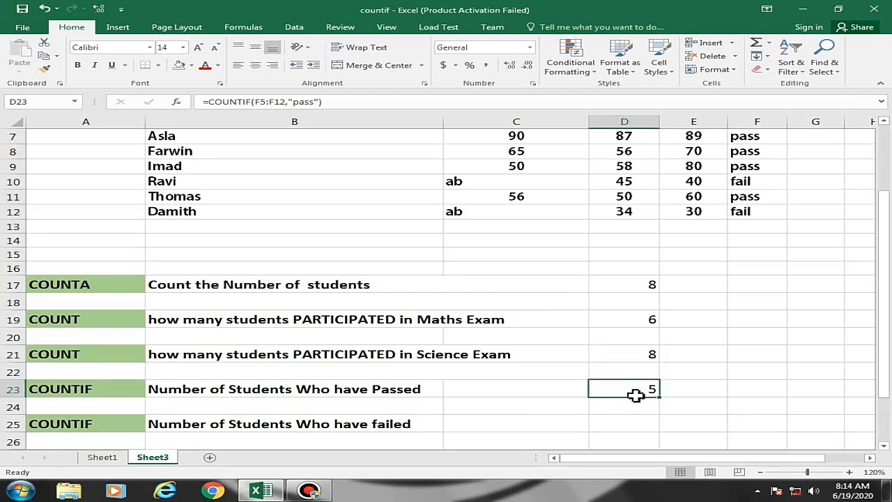
click(745, 204)
click(752, 237)
click(756, 254)
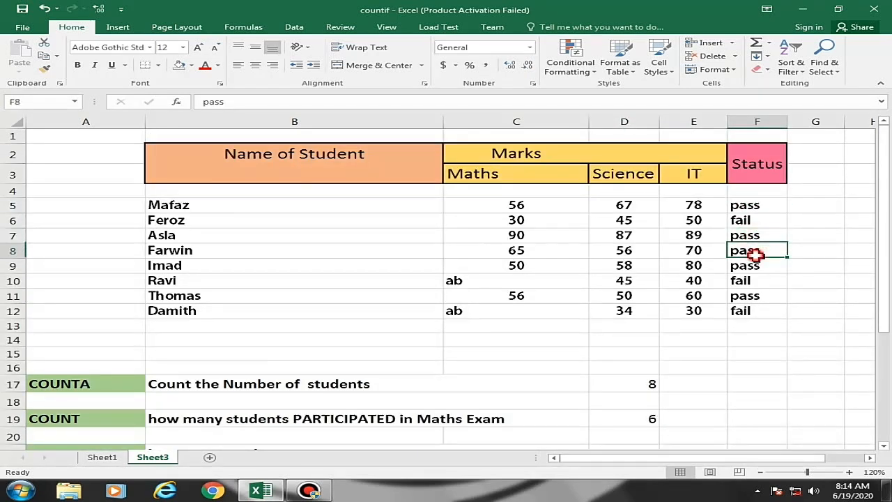
click(758, 266)
click(756, 297)
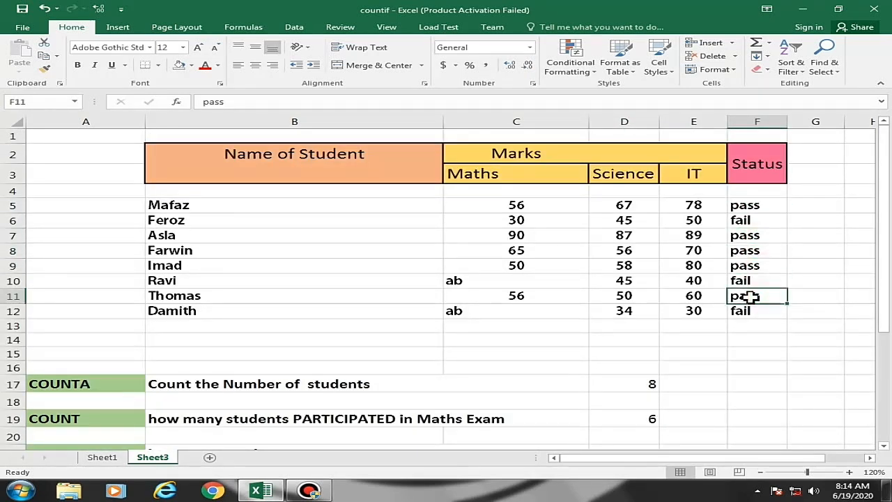
- Start a COUNTIF formula in cell D25 for the failed students, using the Status range F5:F12
scroll(750, 296, down, 2)
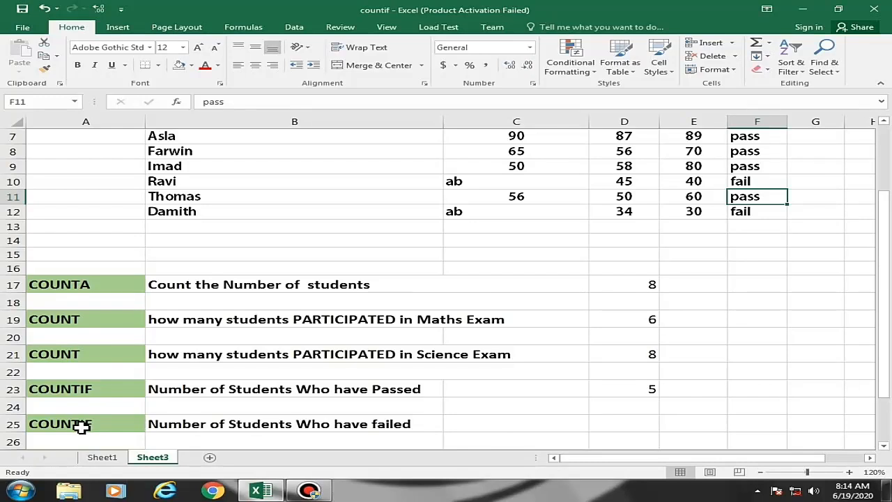
click(622, 425)
text(=)
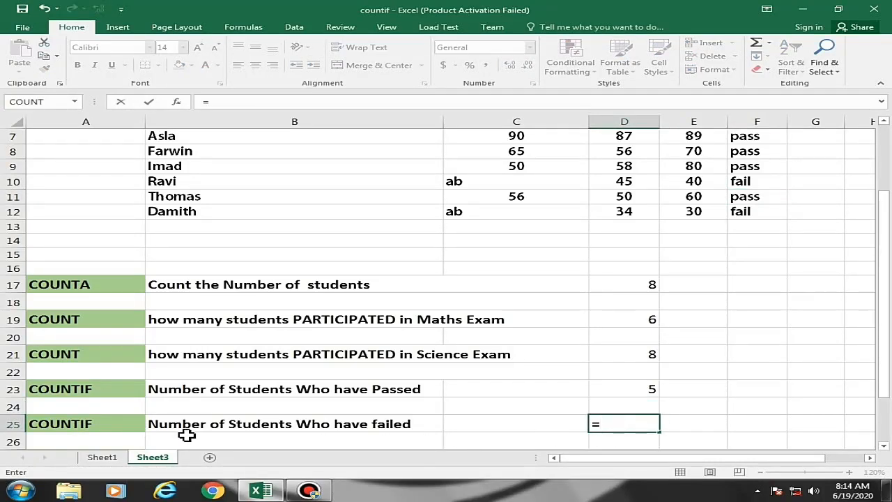
key(Escape)
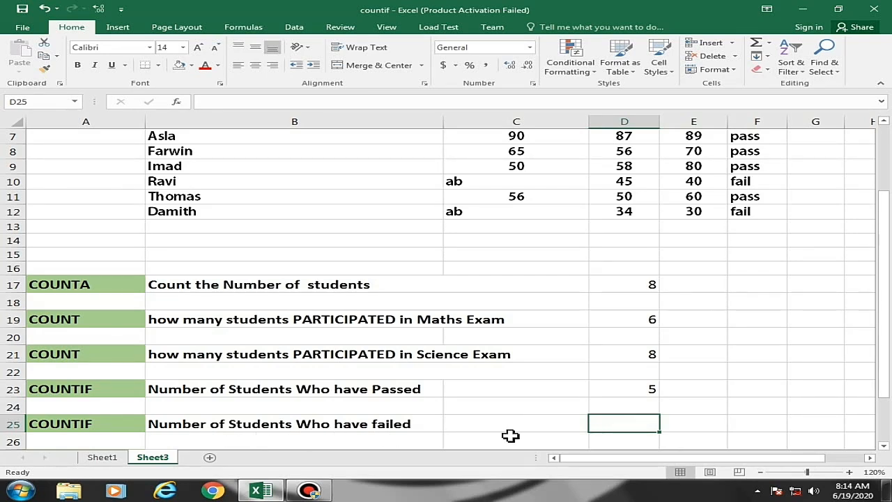
text(=)
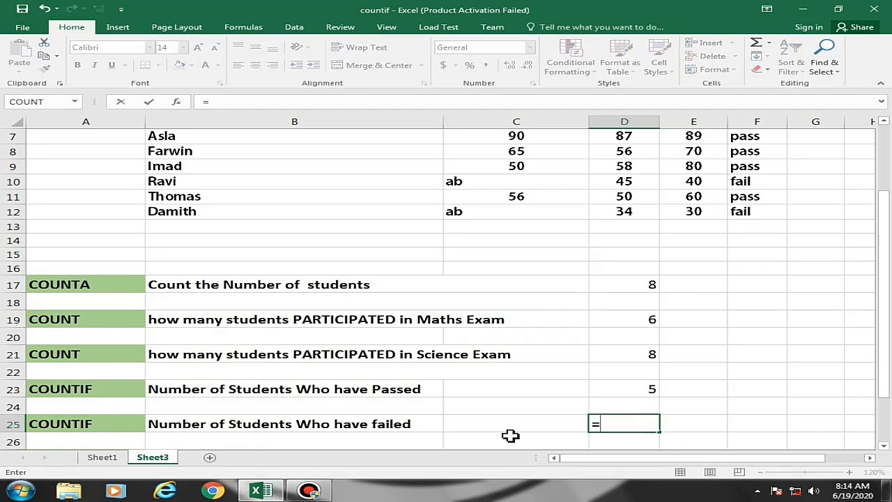
text(count)
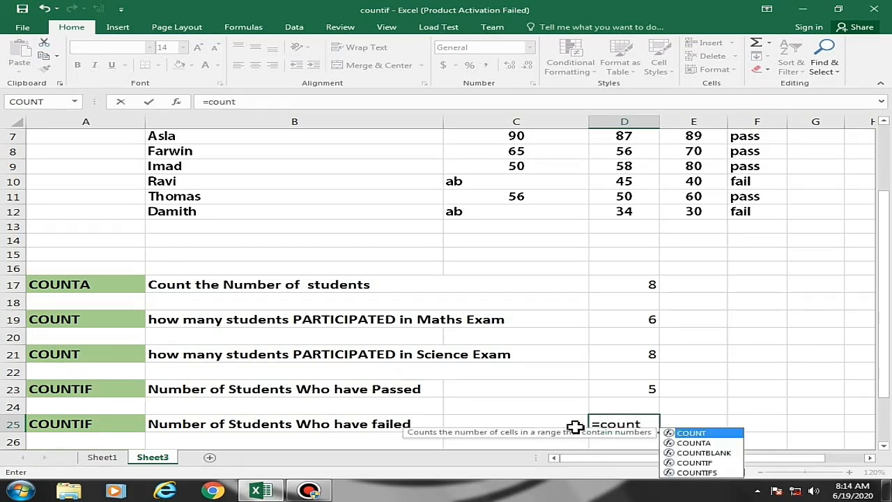
double_click(694, 462)
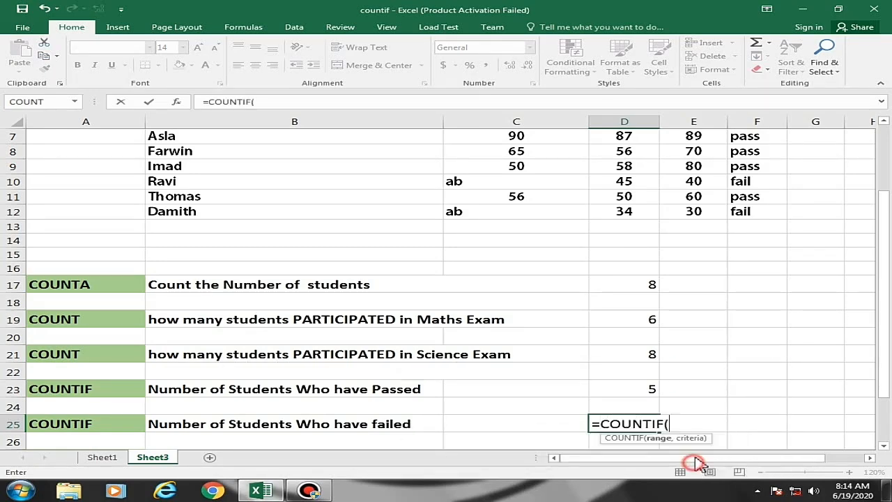
scroll(672, 393, down, 1)
scroll(674, 394, up, 3)
click(753, 205)
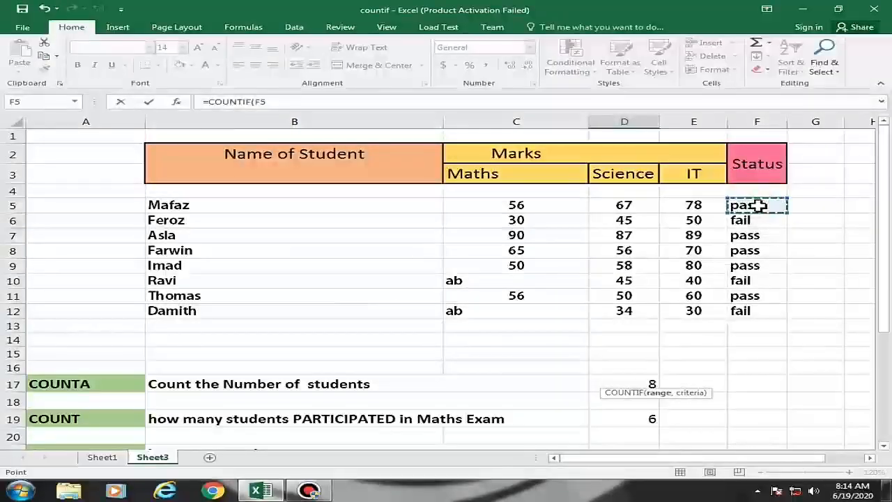
mouse_move(758, 205)
mouse_down()
mouse_move(740, 305)
mouse_move(773, 313)
mouse_up()
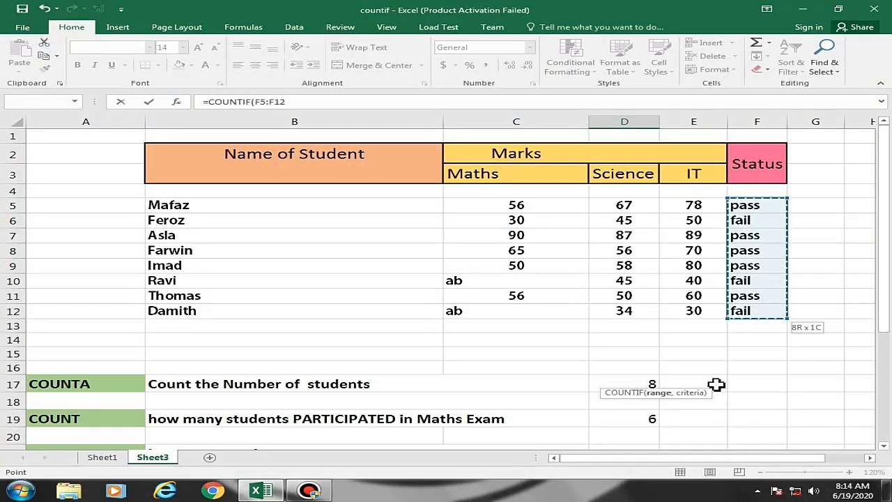
- Complete the COUNTIF formula in D25 with the criterion "fail", giving =COUNTIF(F5:F12,"fail")
text(,)
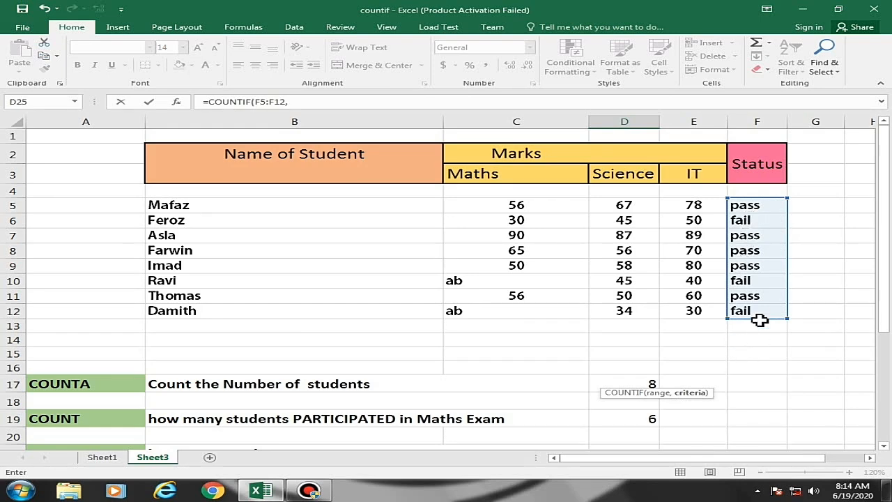
scroll(745, 376, down, 3)
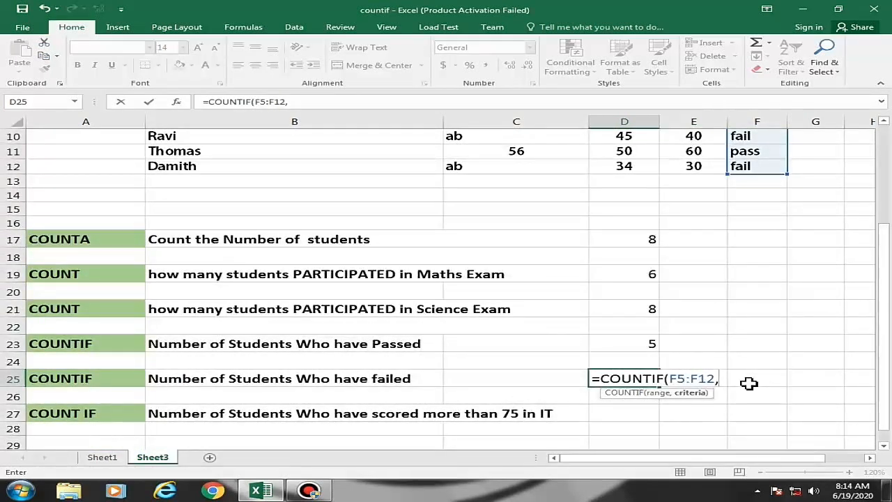
text(fail")
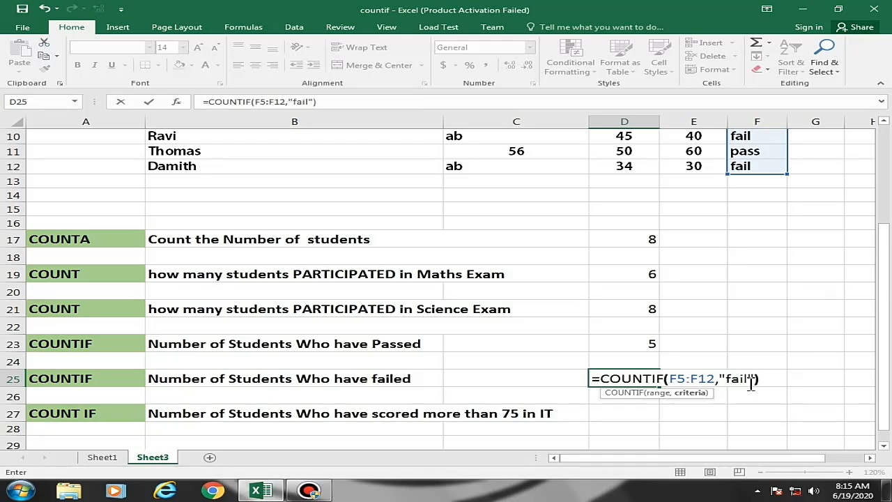
key(Return)
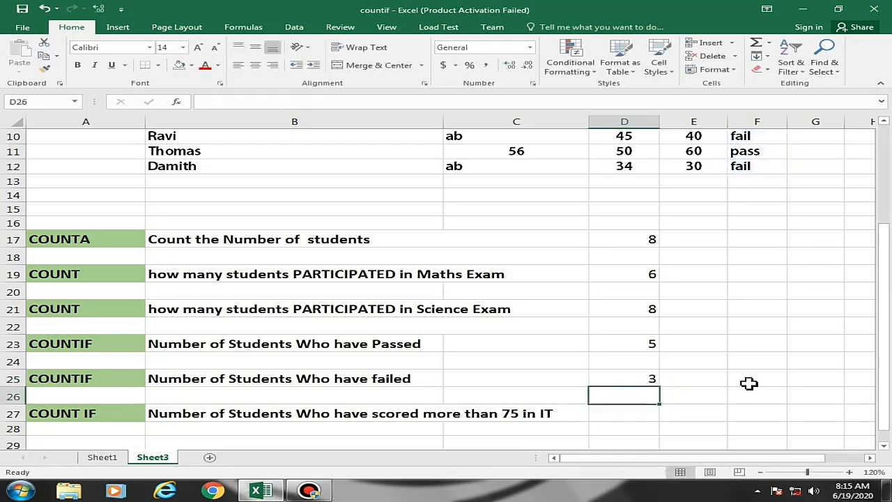
- Check the COUNTIF result in D25 against each "fail" entry in the Status column
click(614, 381)
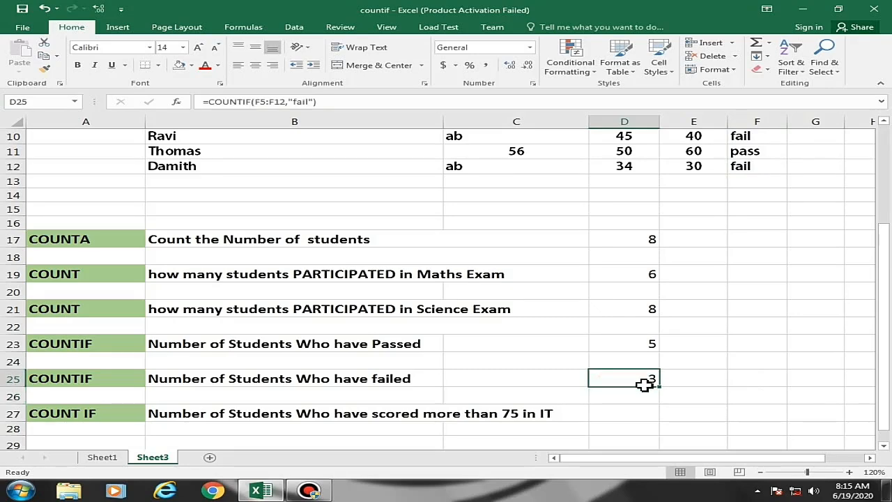
scroll(753, 258, up, 3)
click(756, 221)
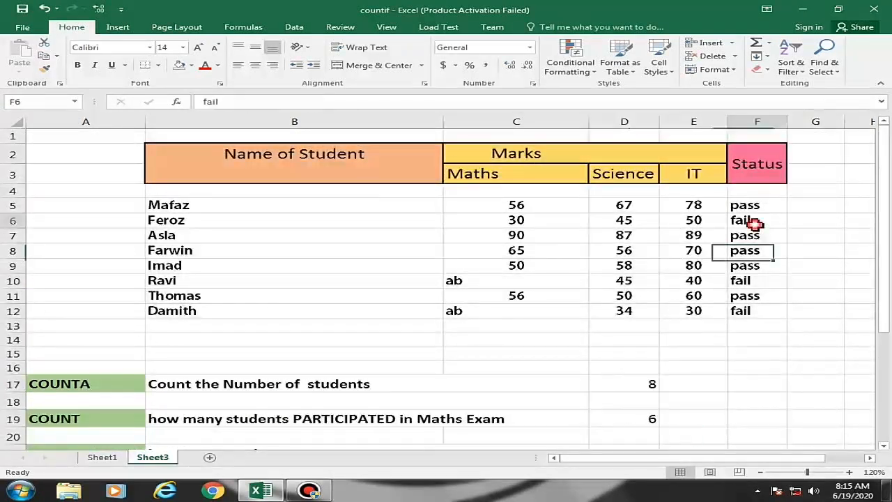
click(756, 281)
click(757, 313)
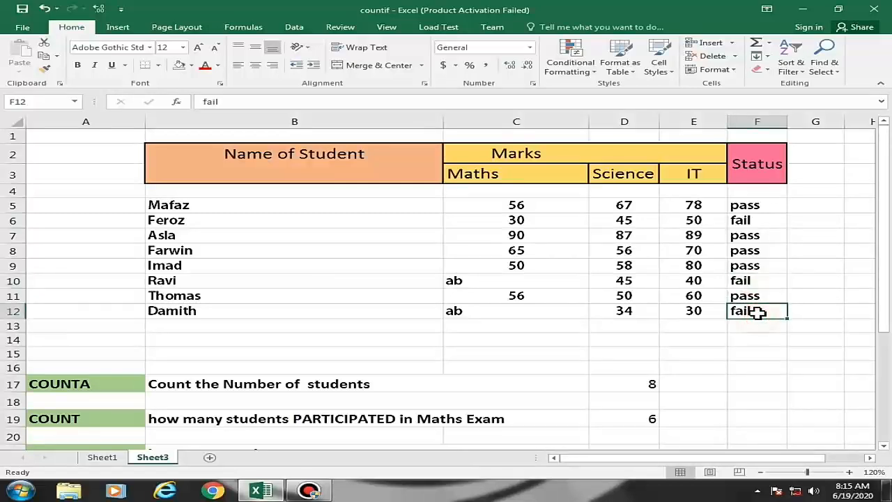
- Read the task in row 27 and go through the IT marks that are above 75
scroll(713, 355, down, 2)
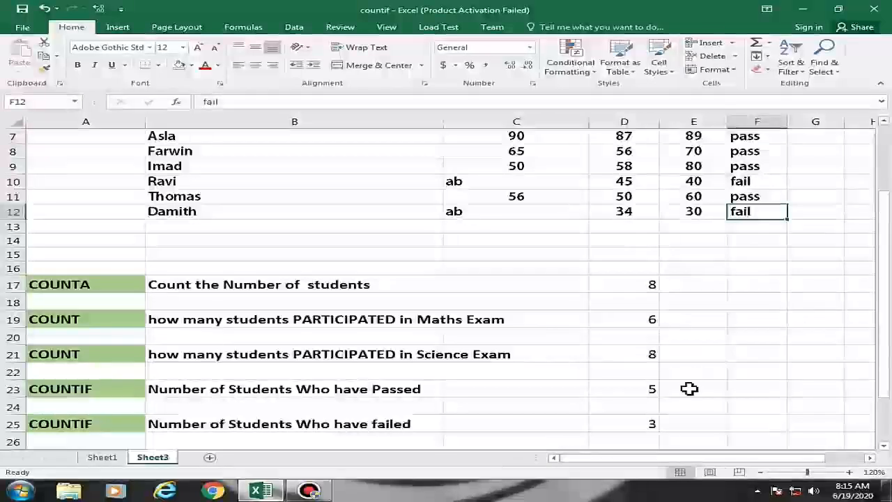
scroll(690, 388, down, 1)
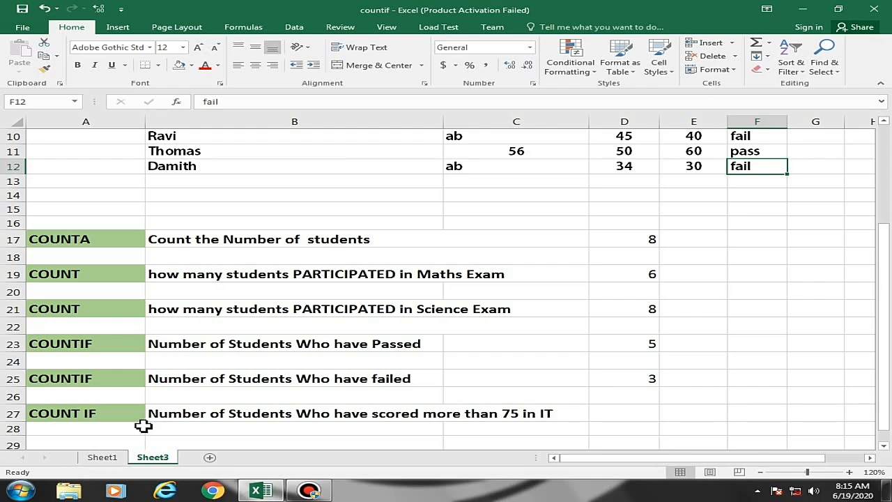
click(638, 414)
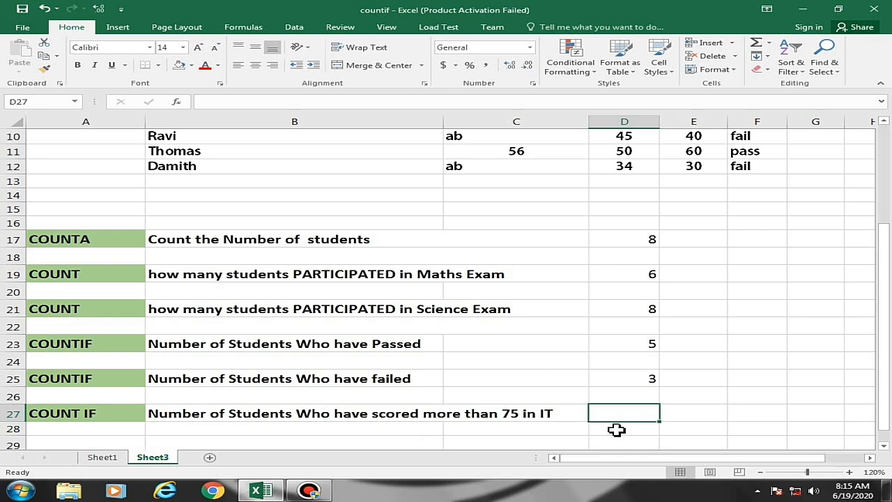
scroll(624, 430, up, 2)
scroll(625, 429, up, 1)
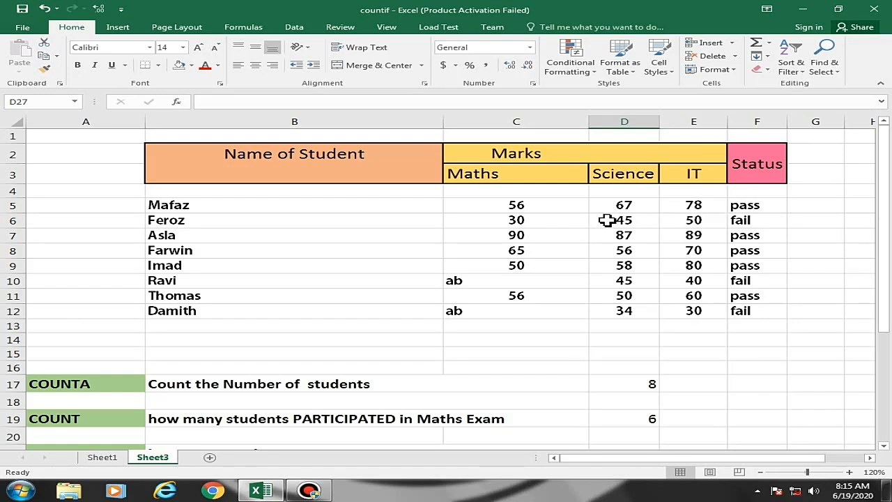
click(714, 208)
click(709, 235)
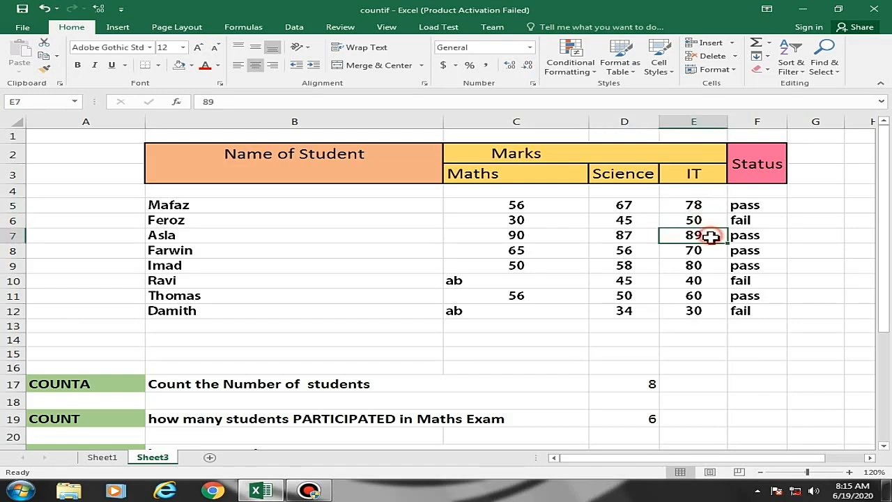
click(701, 265)
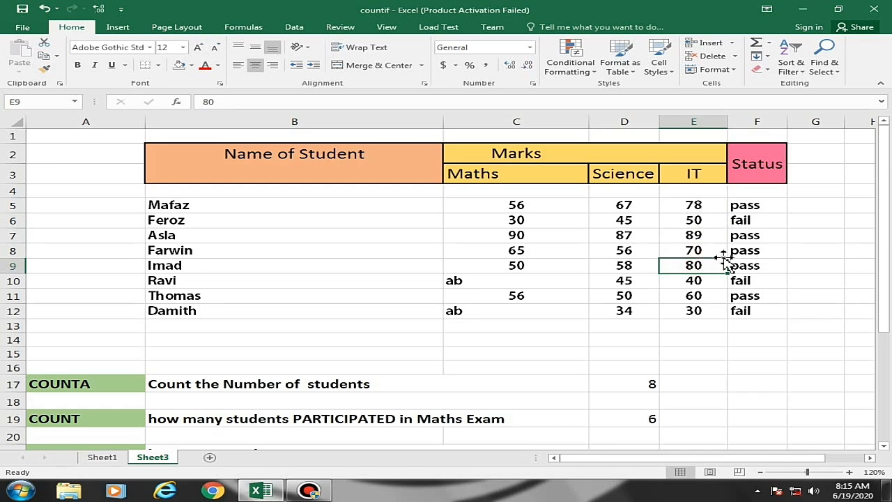
- Start a COUNTIF formula in cell D27 for students scoring more than 75 in IT, using the range E5:E12
scroll(691, 294, down, 2)
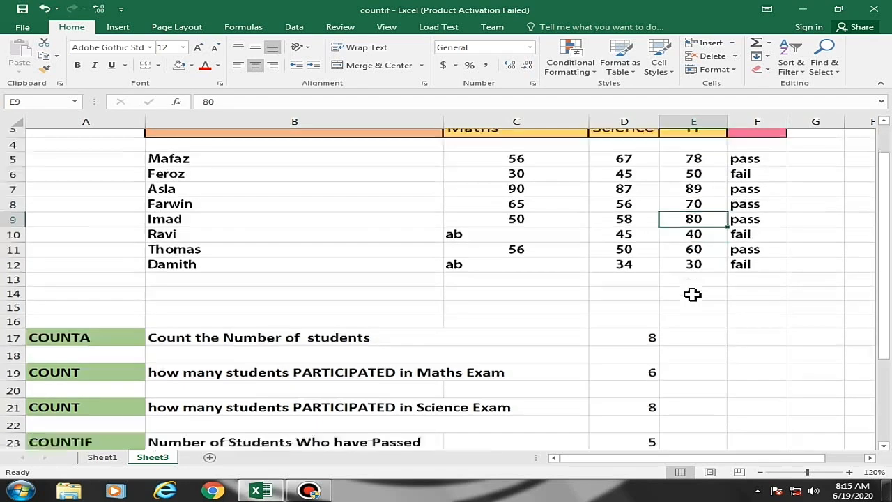
scroll(690, 295, down, 2)
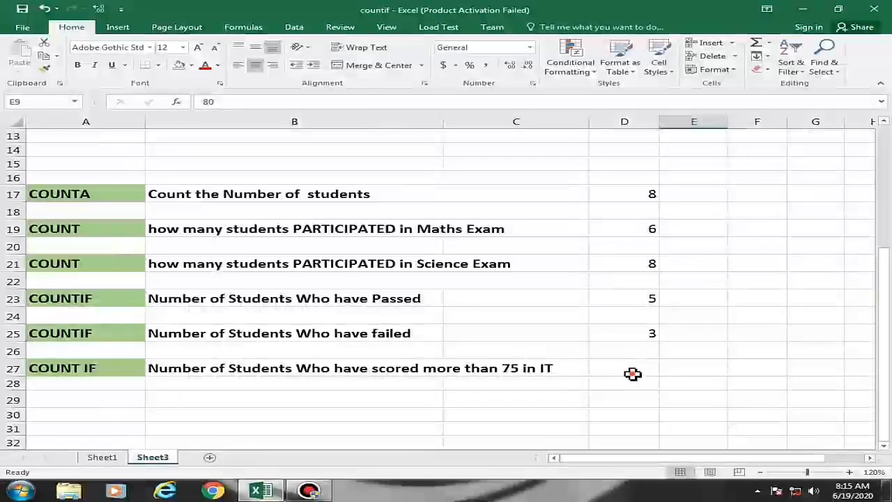
click(632, 374)
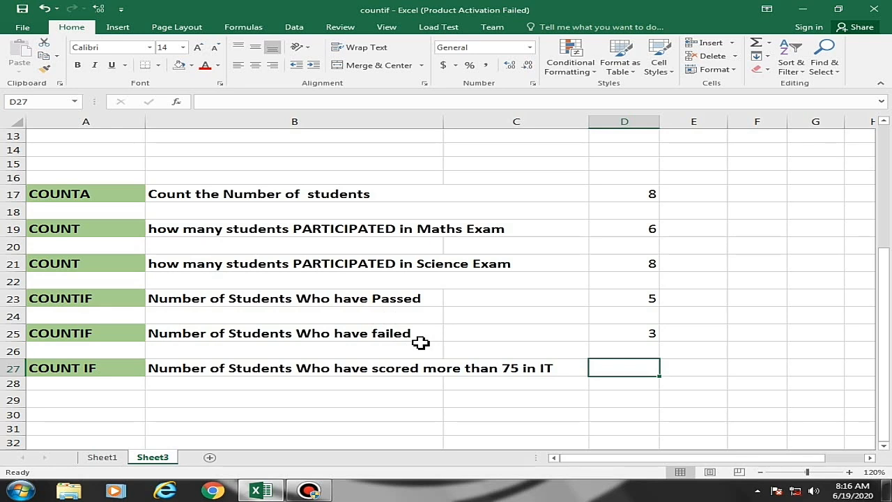
text(=count)
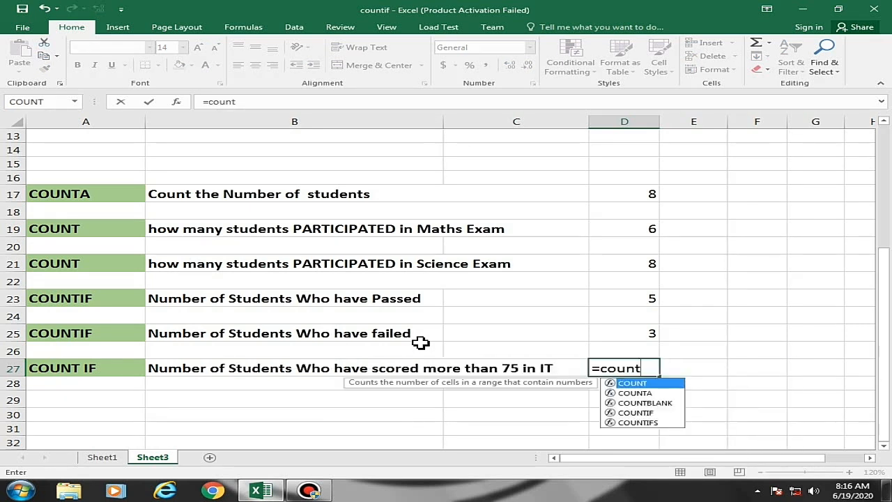
double_click(637, 412)
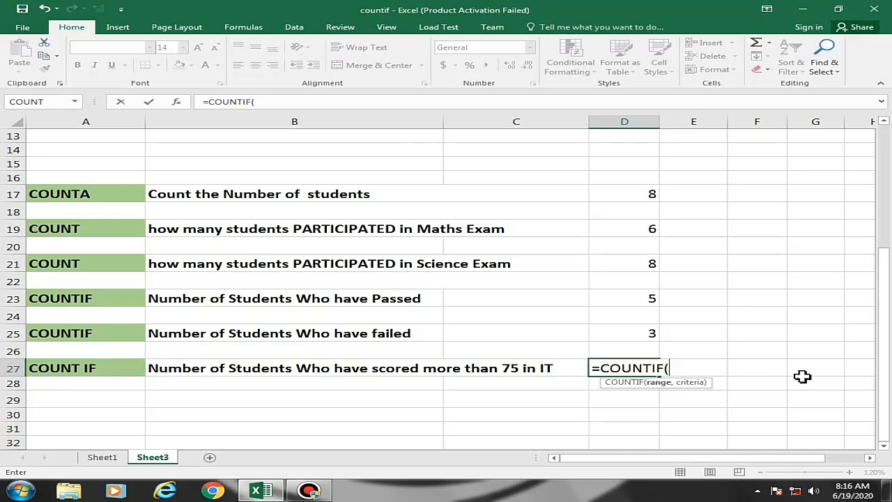
scroll(800, 377, up, 4)
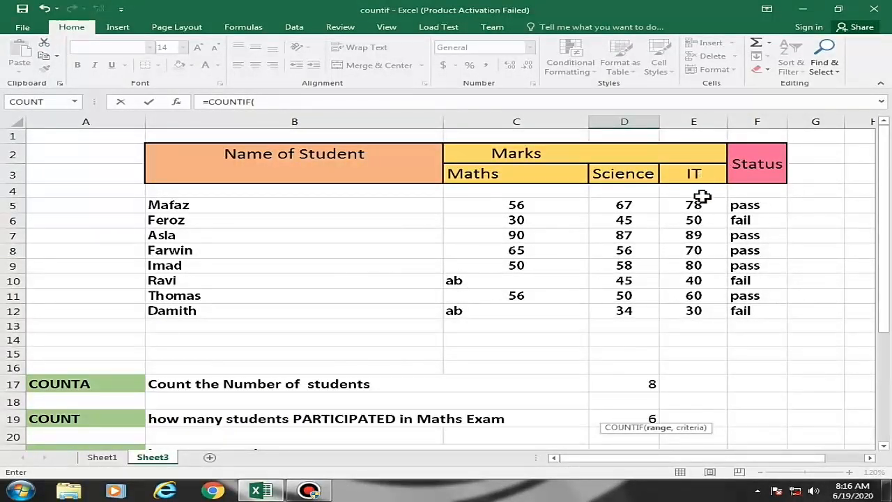
click(699, 204)
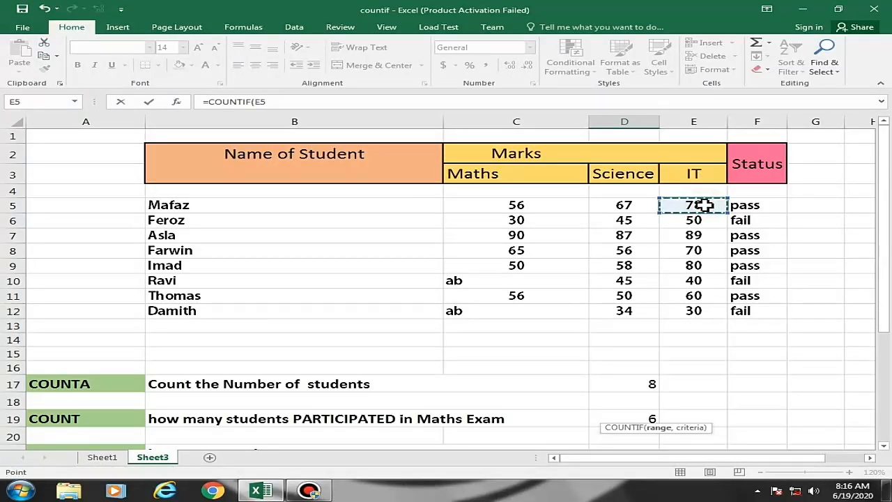
shift+click(708, 311)
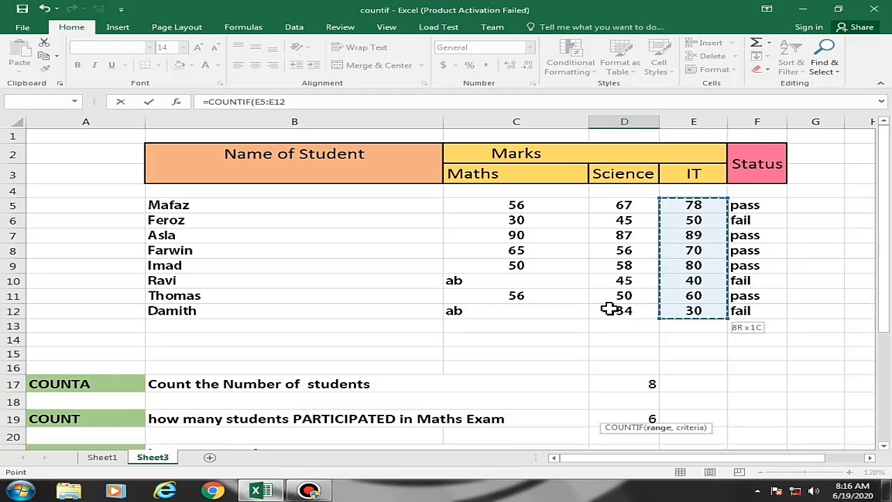
- Complete the COUNTIF formula in D27 with the criterion ">75", giving =COUNTIF(E5:E12,">75")
scroll(610, 310, down, 2)
text(,)
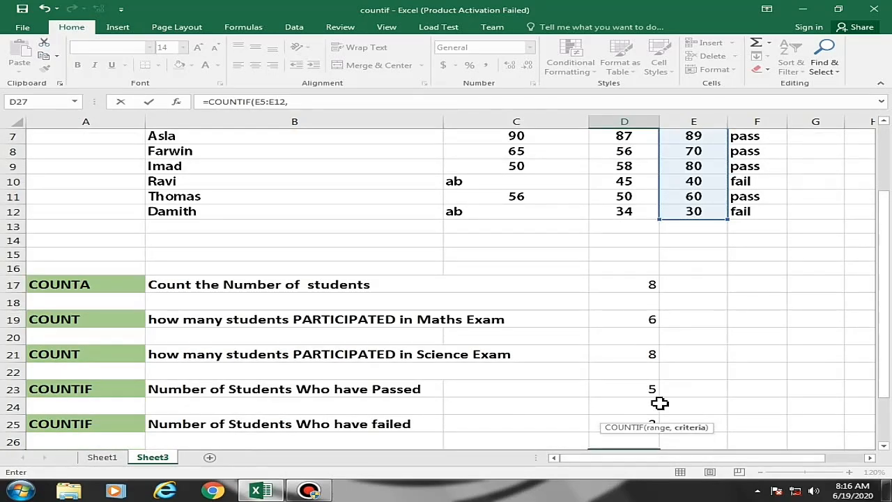
scroll(660, 403, down, 1)
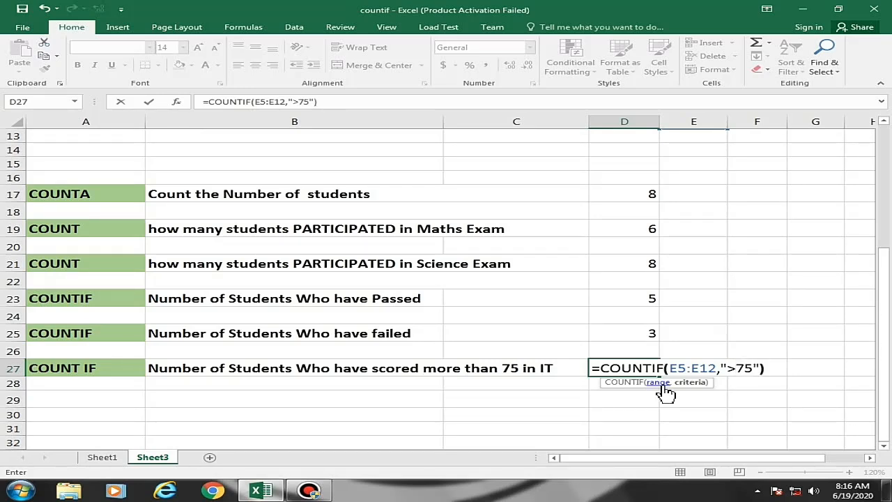
key(Return)
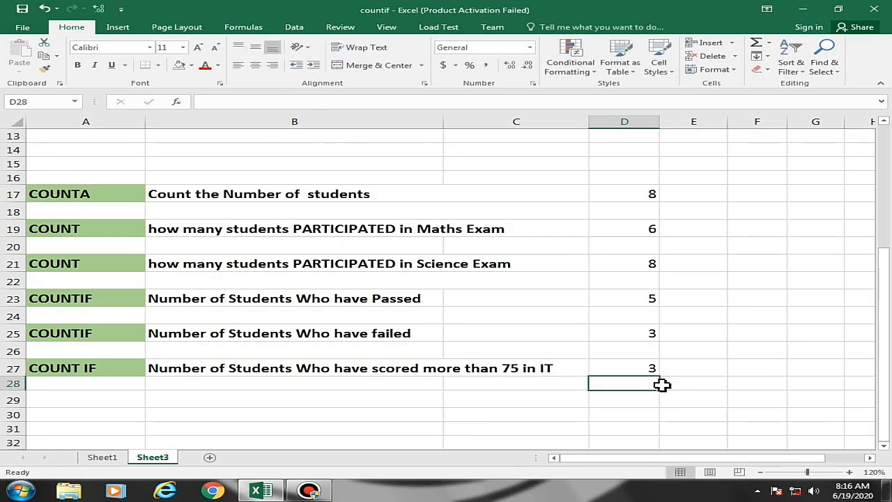
- Check the COUNTIF result in D27 against the marks in the IT column
click(635, 370)
scroll(637, 373, up, 3)
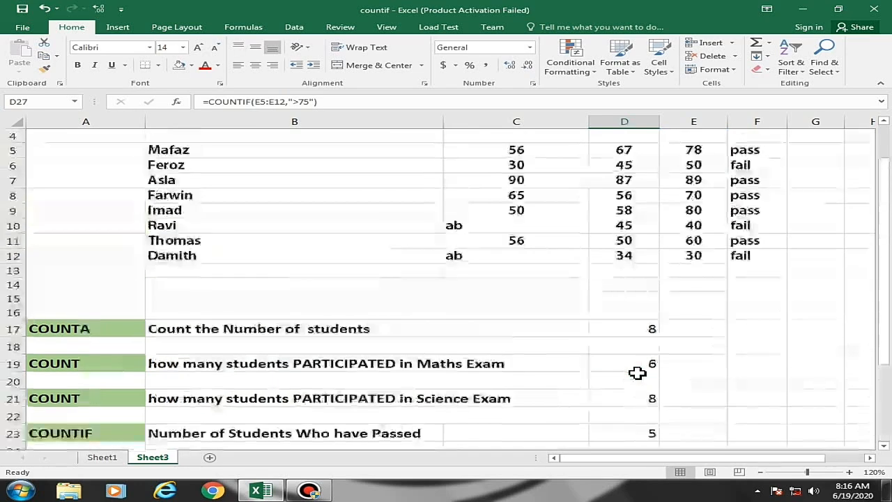
scroll(635, 341, down, 2)
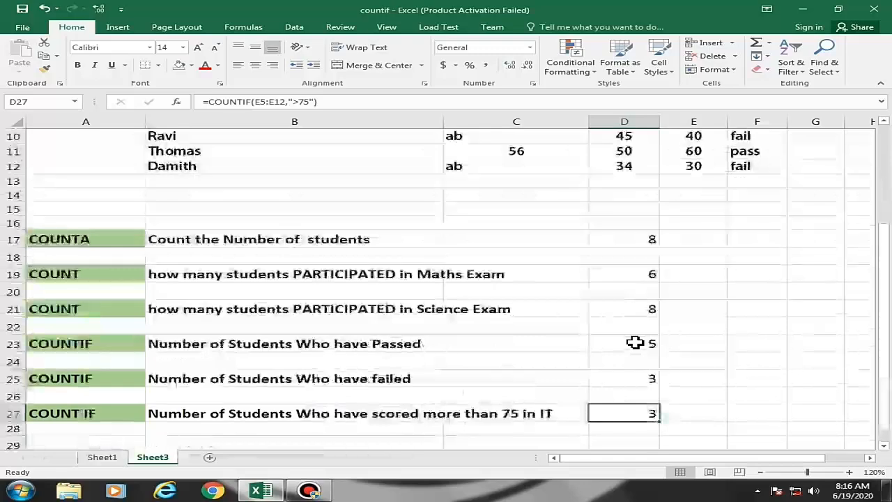
scroll(669, 386, up, 3)
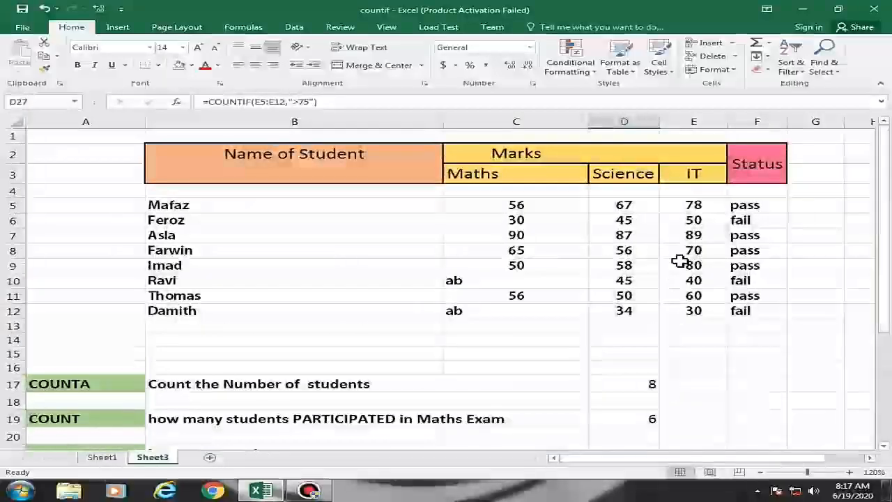
- Change the COUNTIF criterion in D27 to ">70", keeping the range E5:E12
scroll(659, 328, down, 3)
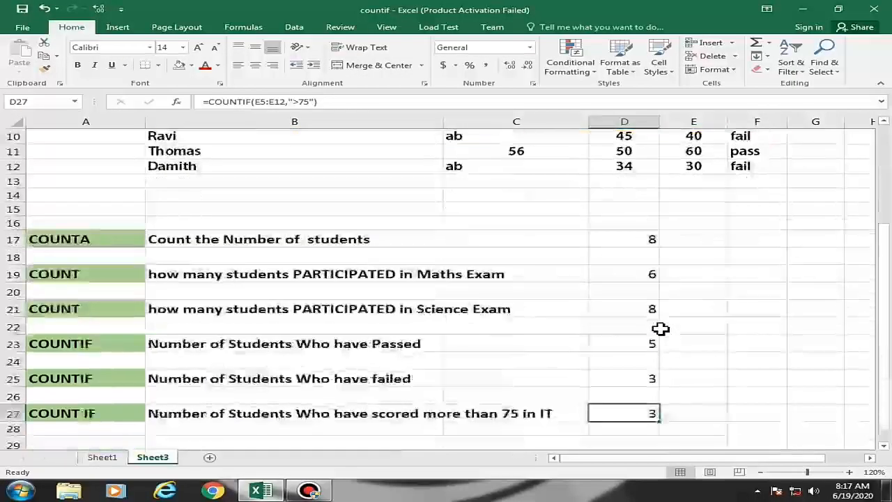
double_click(631, 415)
click(751, 414)
key(BackSpace)
text(0)
key(Return)
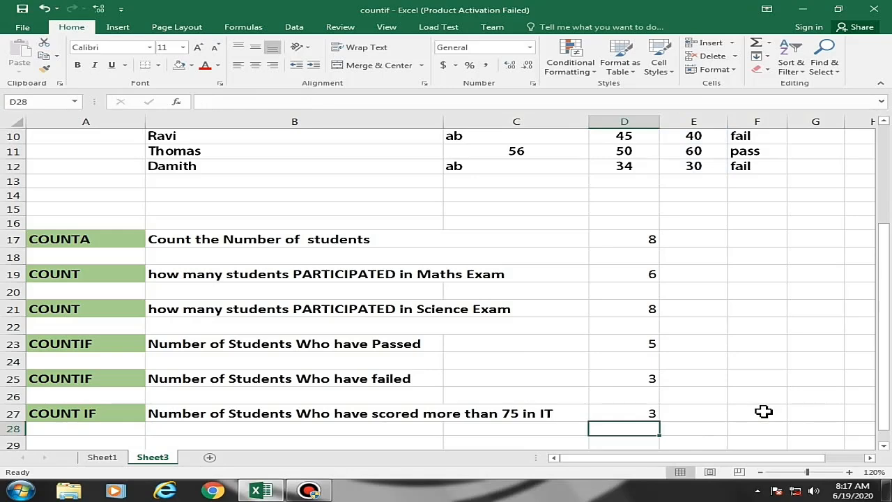
- Check the COUNTIF result in D27 against the IT marks above 70 in column E
click(647, 416)
scroll(697, 418, up, 3)
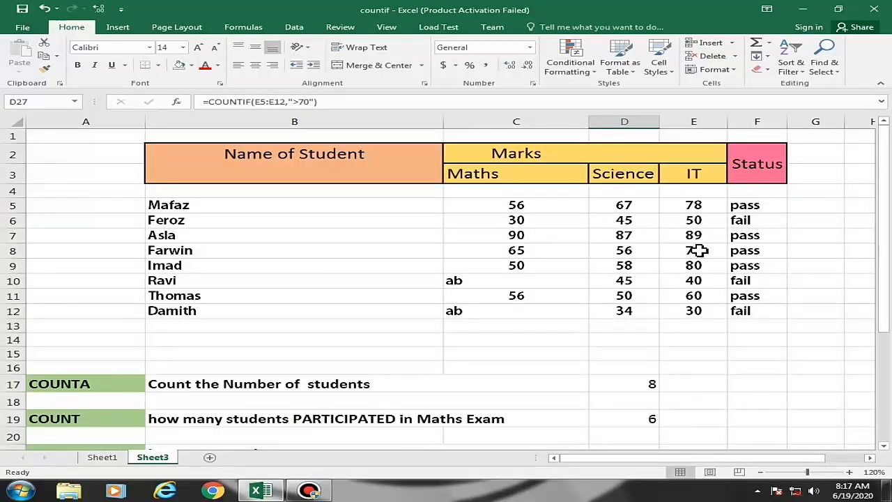
click(698, 250)
click(700, 205)
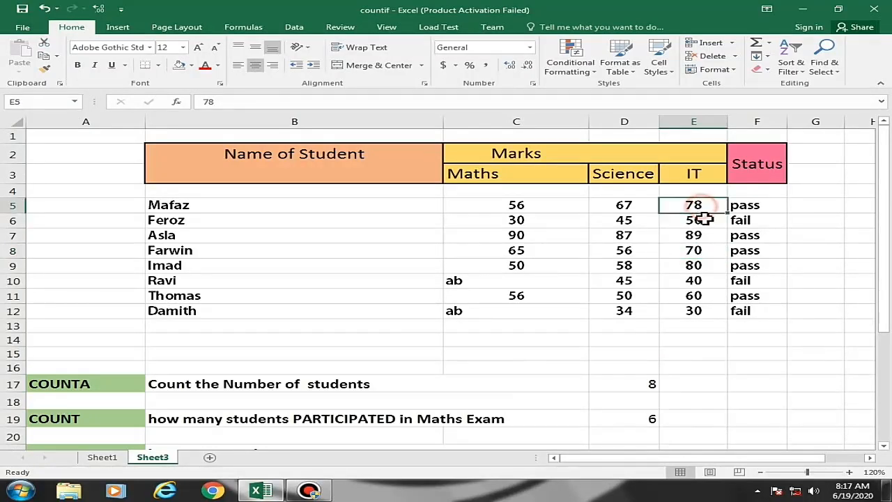
click(701, 237)
click(701, 266)
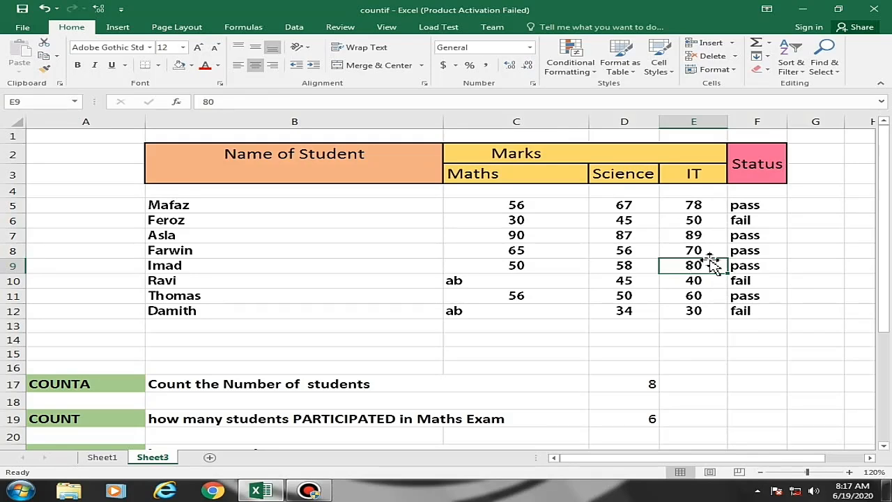
- Change the criterion in D27 to ">=70" so the formula reads =COUNTIF(E5:E12,">=70")
scroll(711, 263, down, 3)
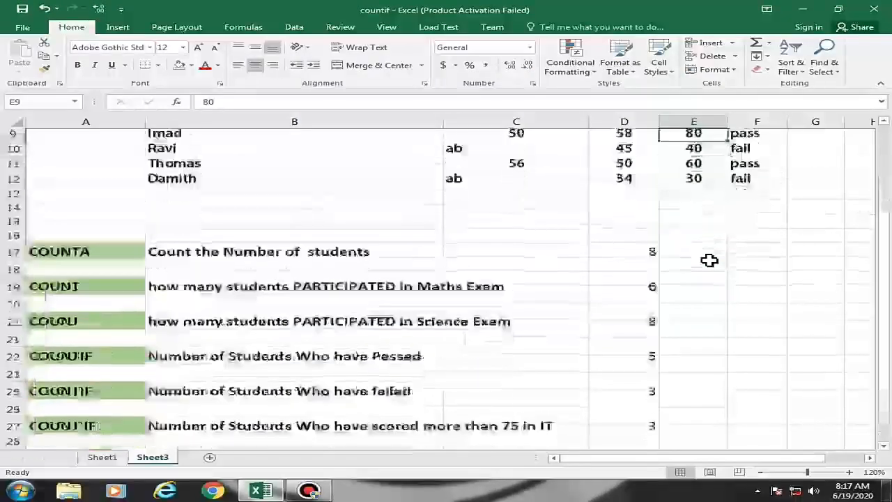
scroll(710, 260, down, 1)
click(646, 367)
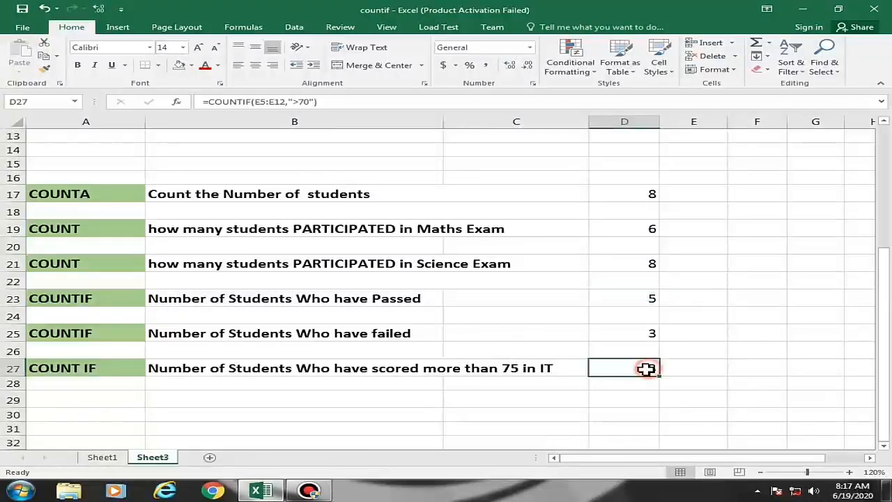
double_click(646, 369)
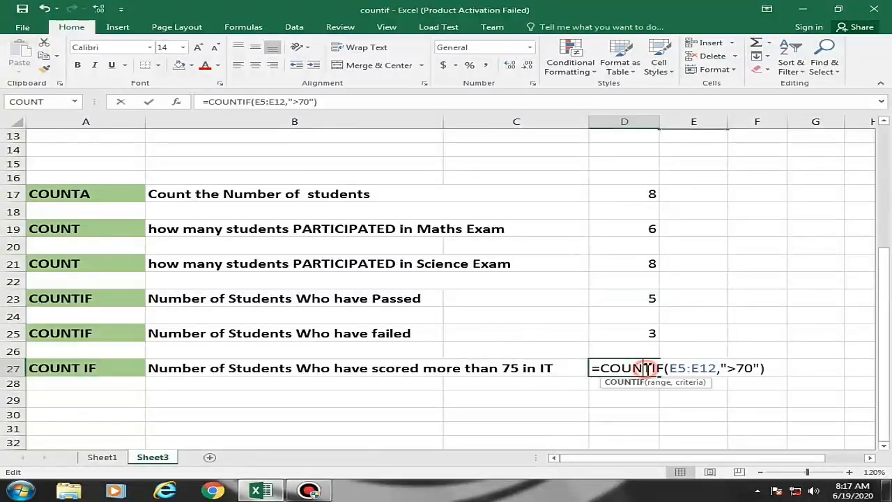
click(736, 368)
text(=)
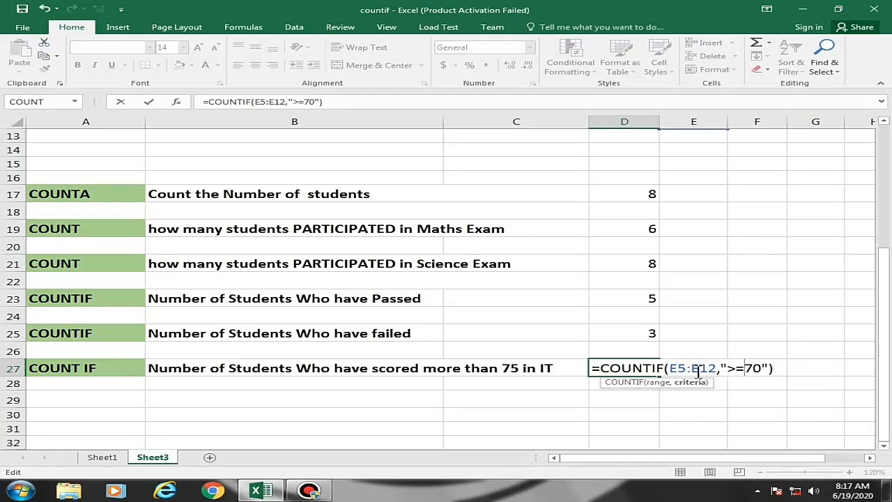
click(773, 368)
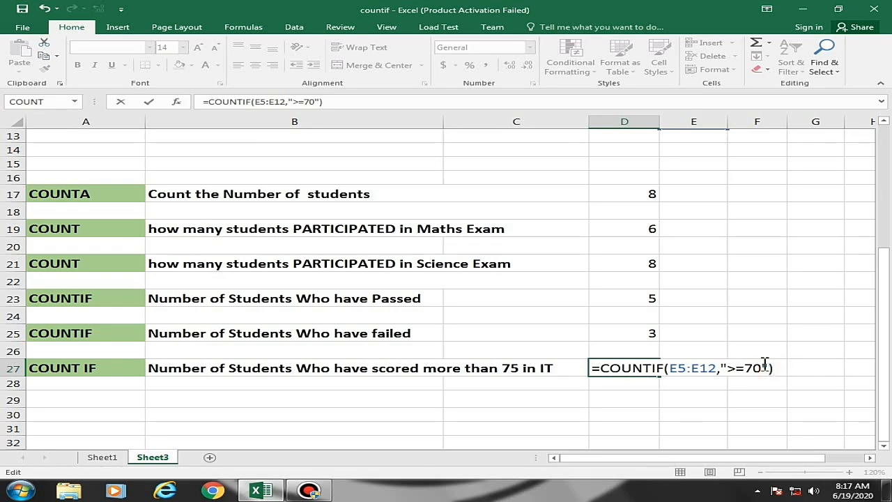
key(Return)
click(637, 370)
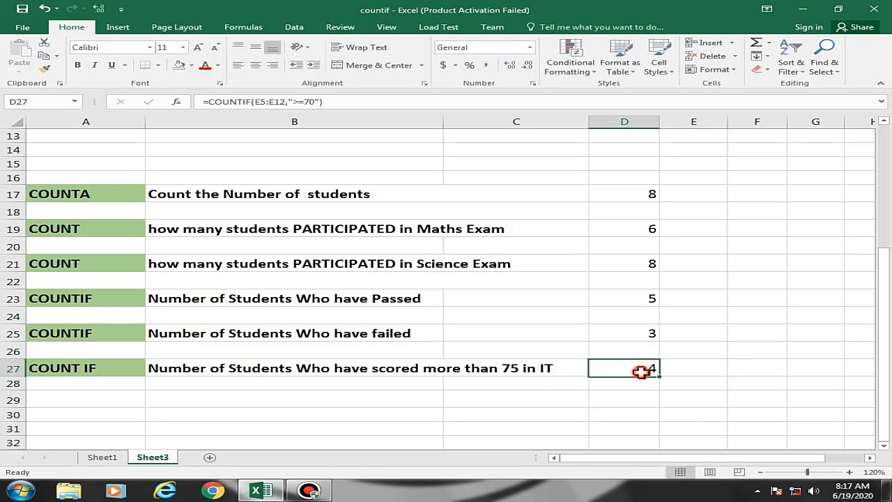
- Edit the row 27 task label to read "Number of Students Who have scored more than 70 in IT"
scroll(639, 370, up, 3)
scroll(644, 369, down, 2)
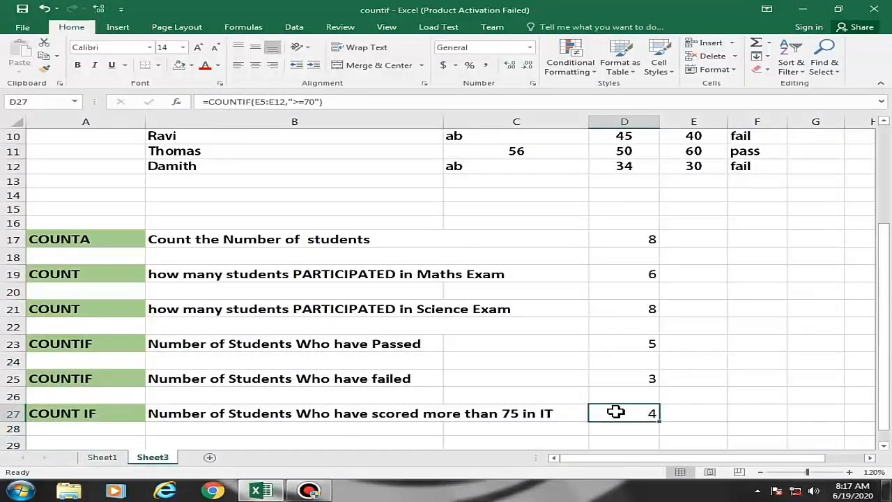
double_click(519, 413)
key(BackSpace)
text(0)
click(640, 434)
click(537, 414)
click(648, 417)
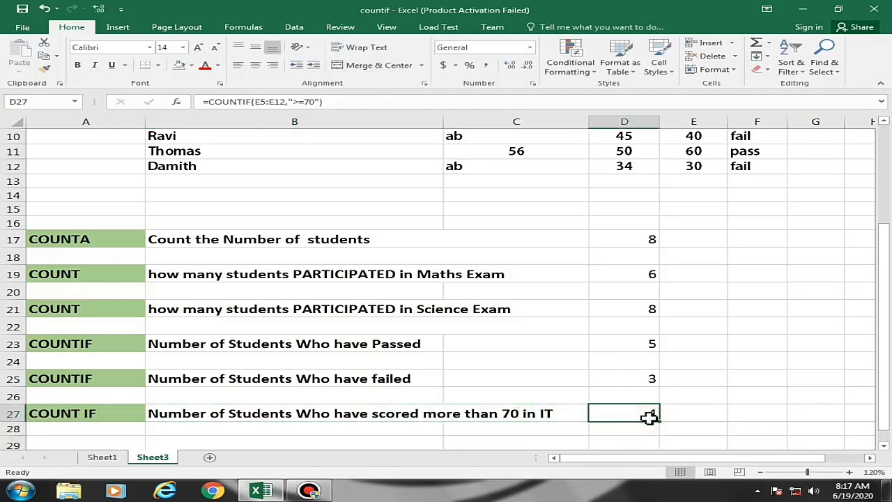
scroll(621, 395, up, 2)
scroll(621, 396, down, 2)
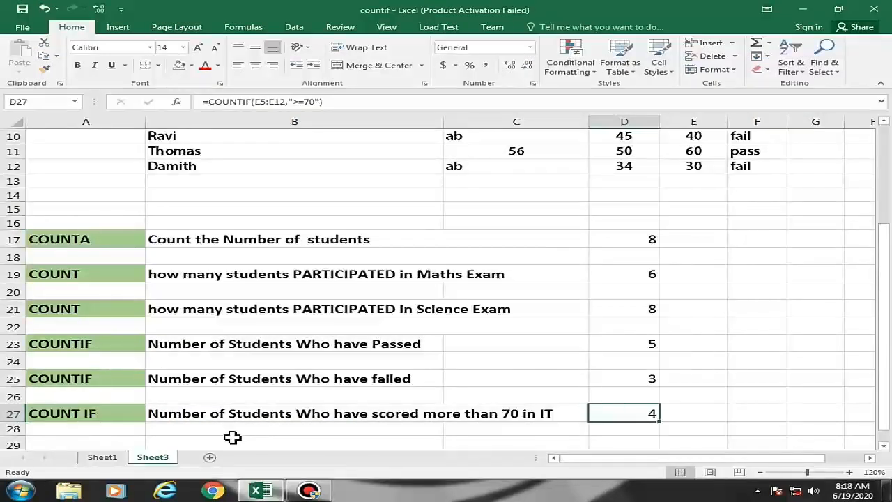
- On Sheet1, enter the formula =SUM(C5:C15) in cell C18 to calculate Total Sales
click(100, 457)
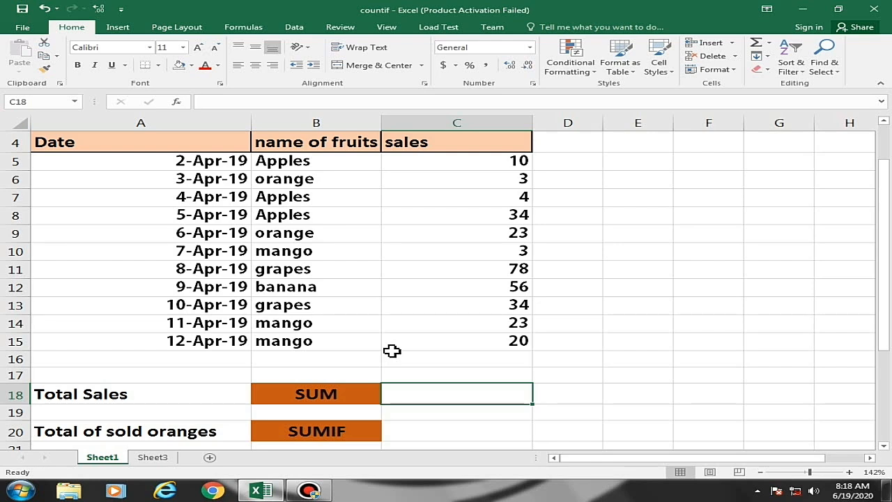
click(349, 394)
key(Right)
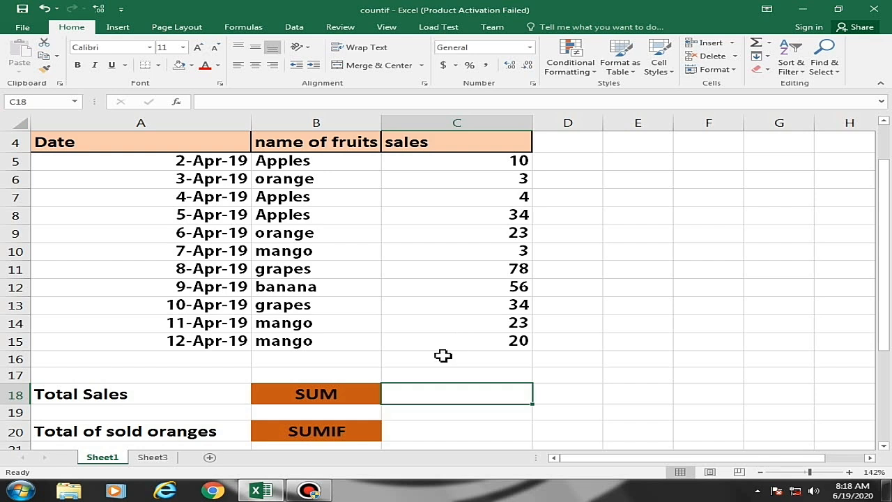
text(=)
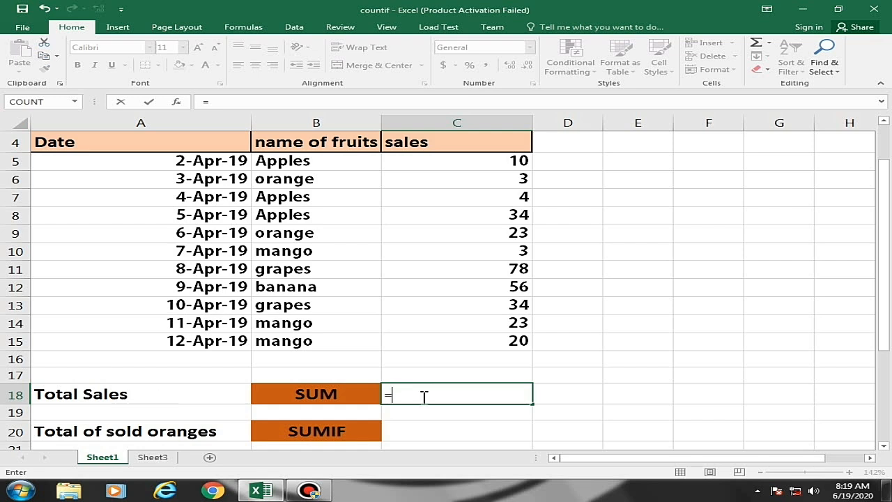
text(sum)
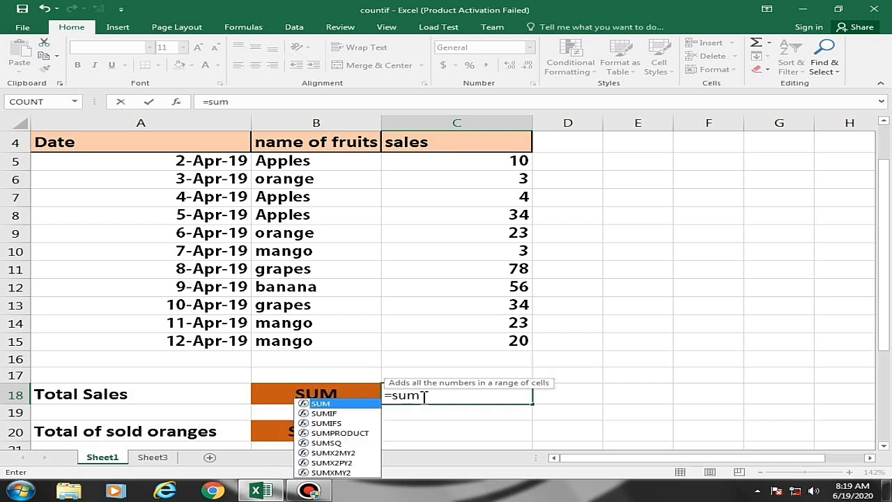
double_click(354, 403)
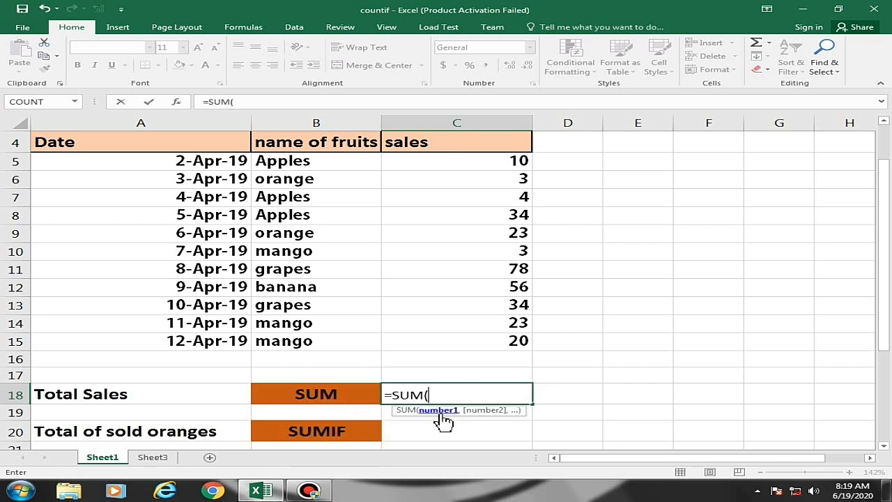
click(493, 164)
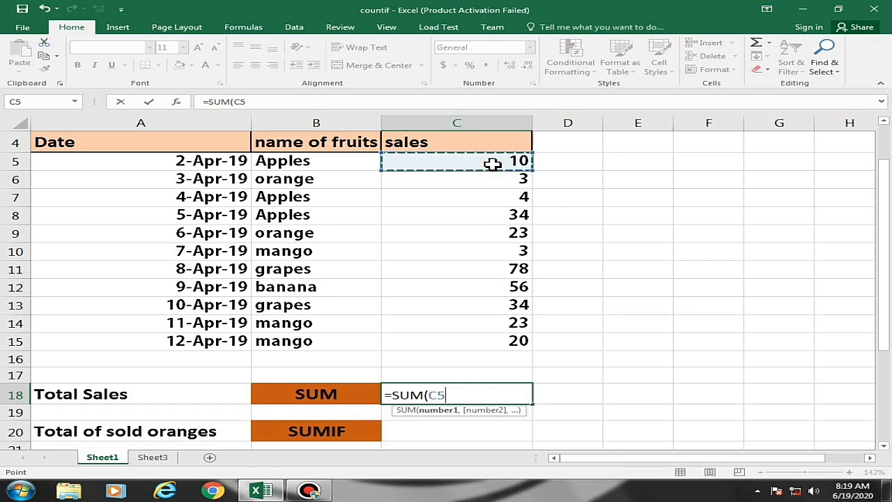
shift+click(454, 341)
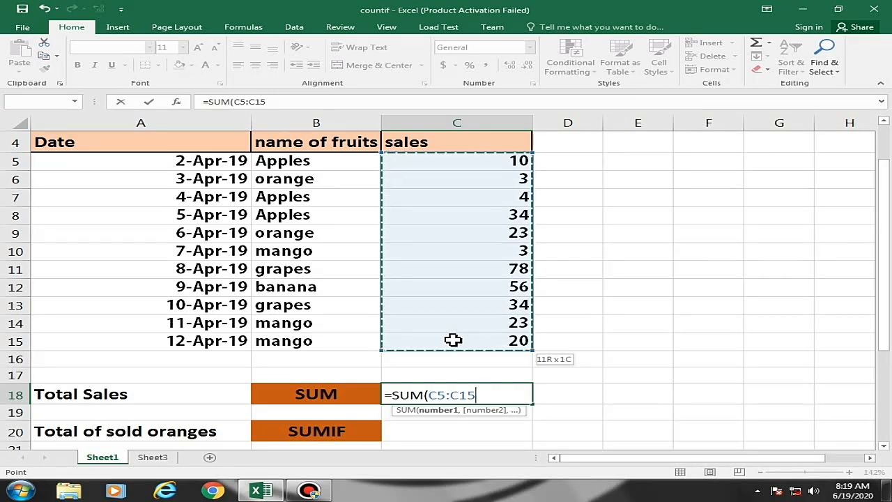
text())
key(Return)
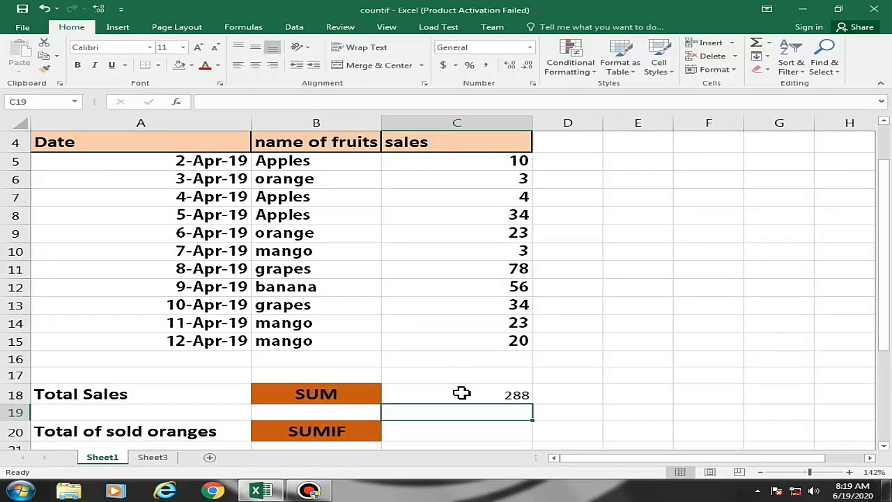
- Check the SUM result in C18 against the first and last values of the sales range C5:C15
click(462, 395)
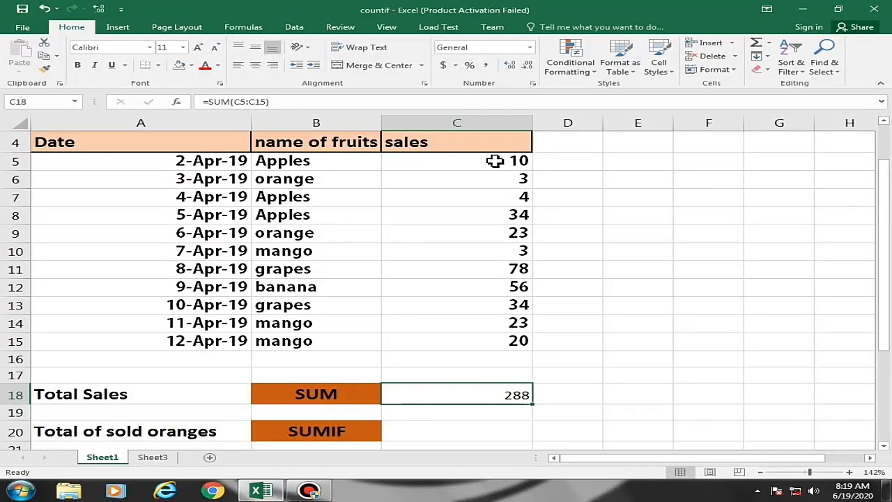
click(483, 345)
click(481, 395)
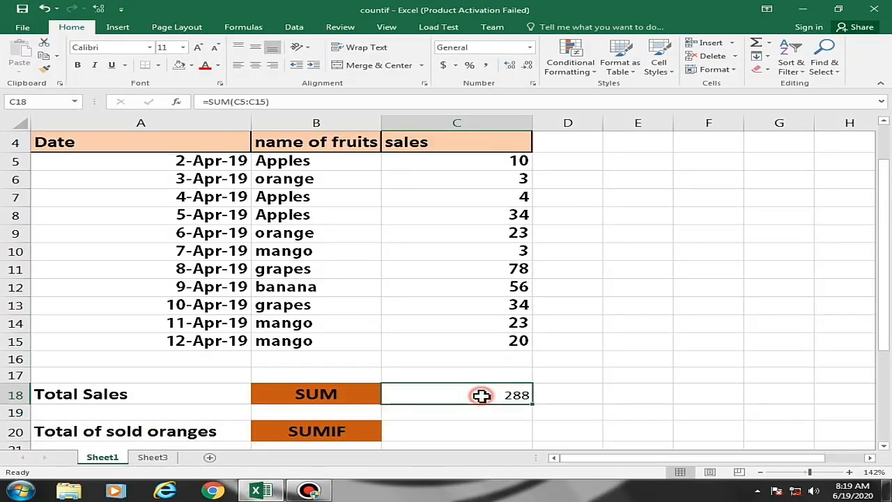
click(492, 164)
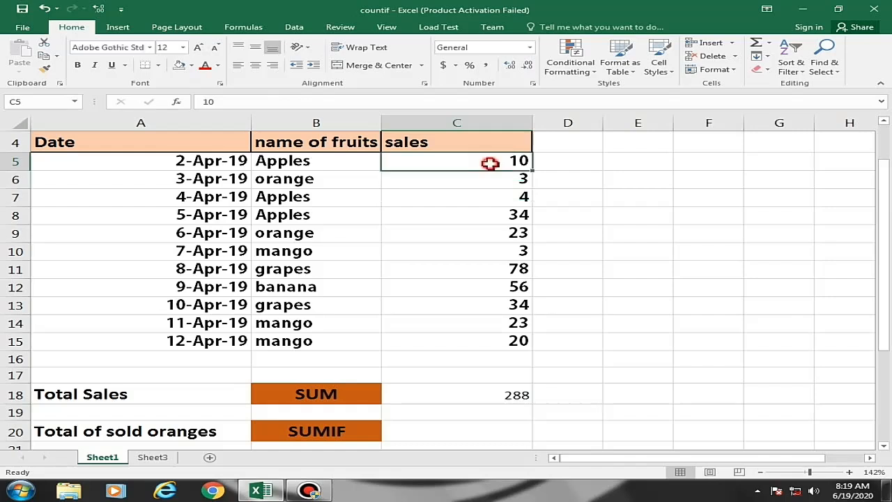
click(474, 341)
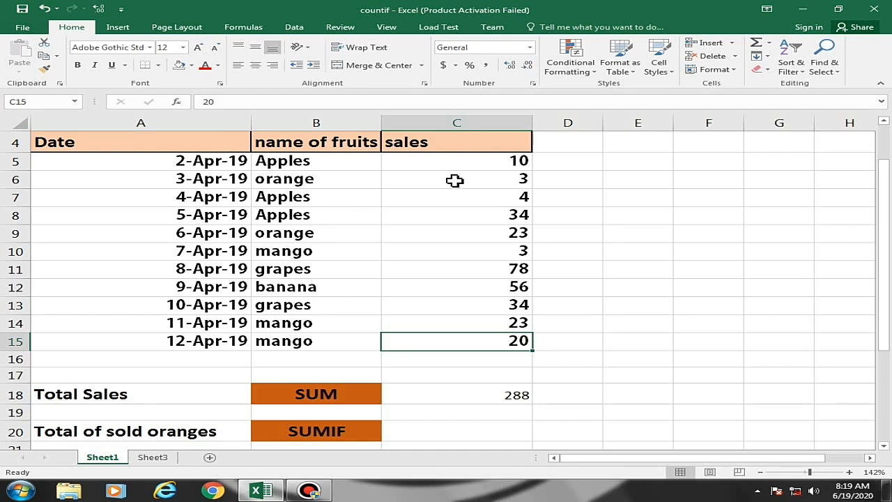
click(503, 396)
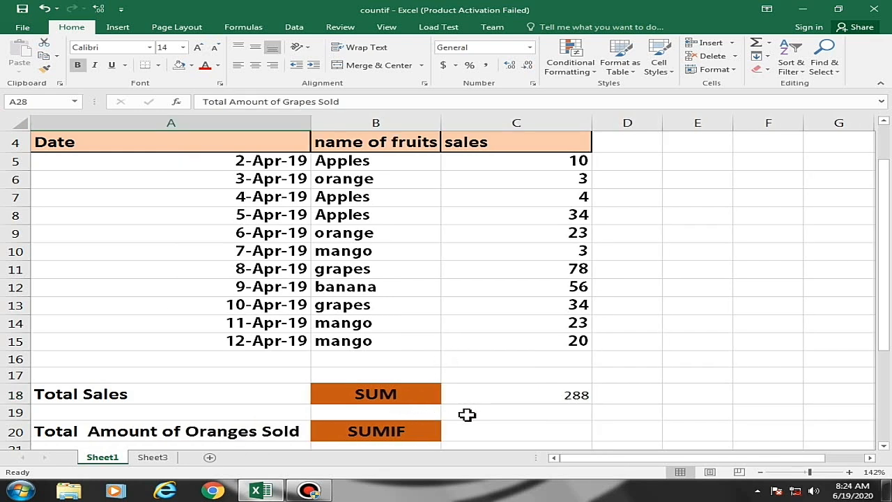
- Compare the total sales formula with the oranges task in row 20 and examine the orange entries and their sales in rows 6 and 9
click(577, 396)
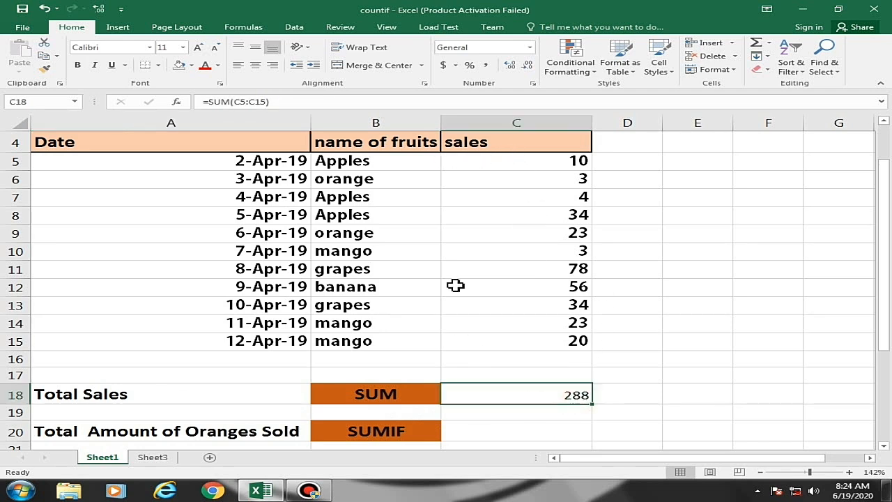
click(484, 432)
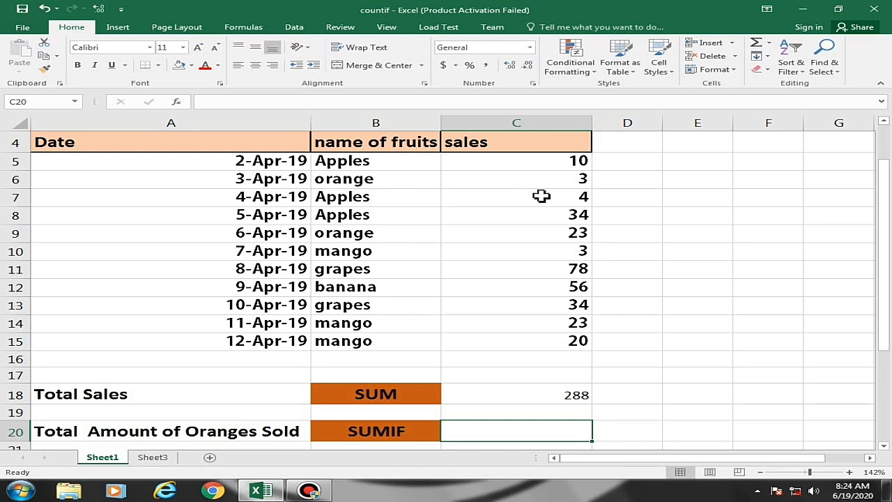
click(573, 395)
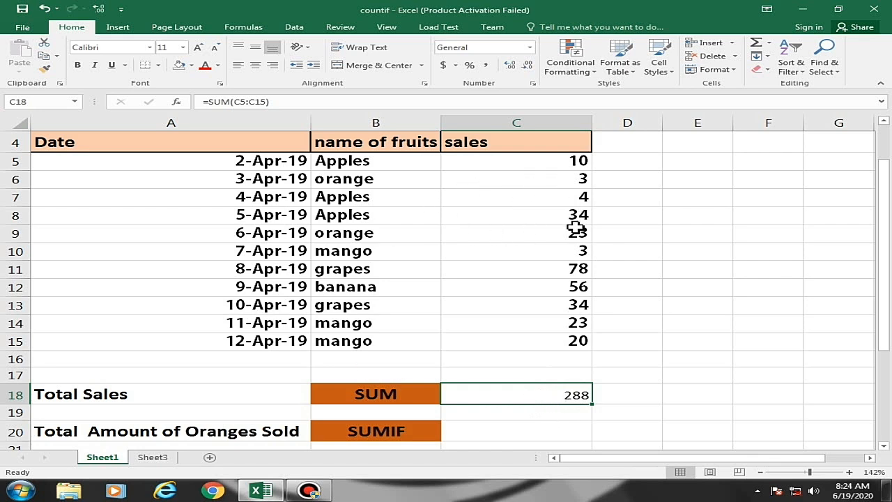
click(391, 180)
click(567, 182)
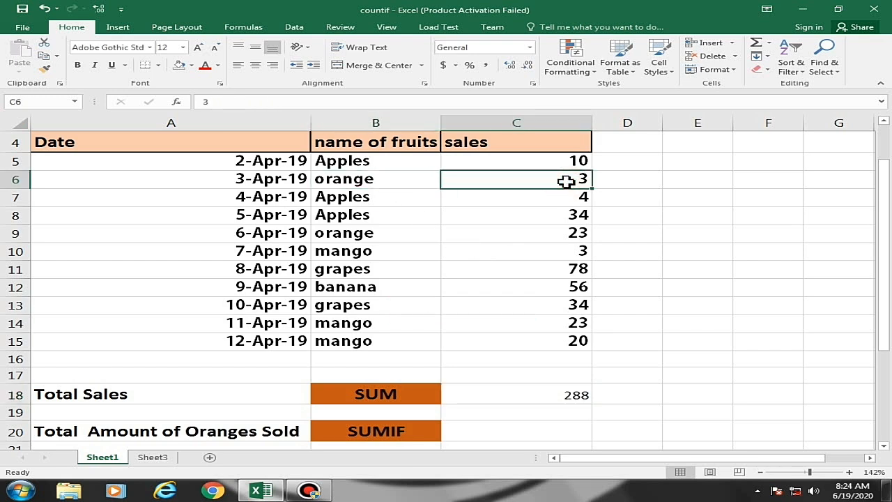
click(359, 233)
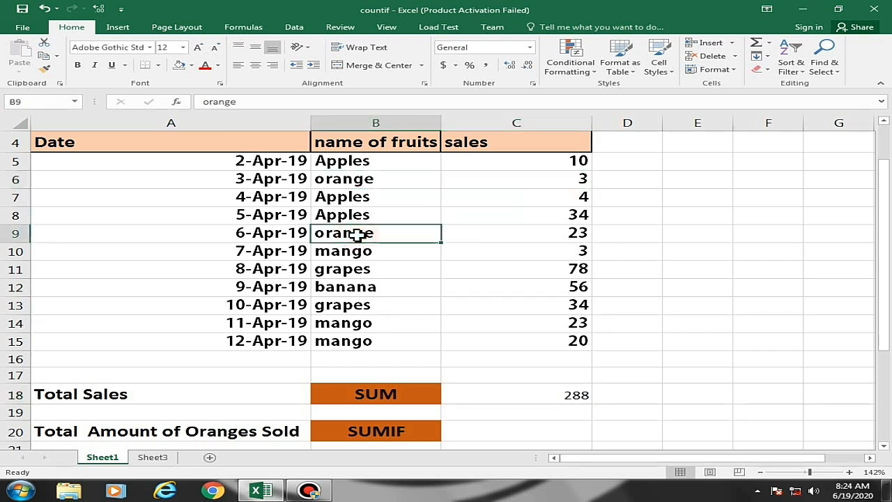
click(566, 238)
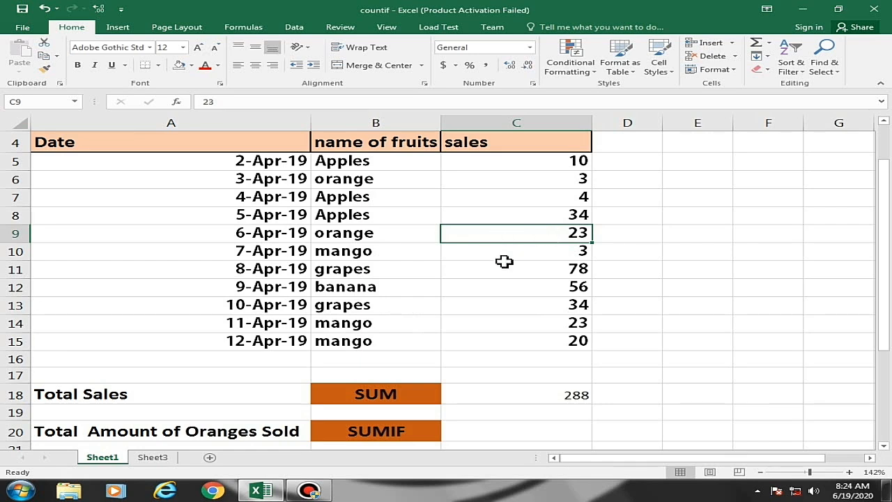
click(550, 178)
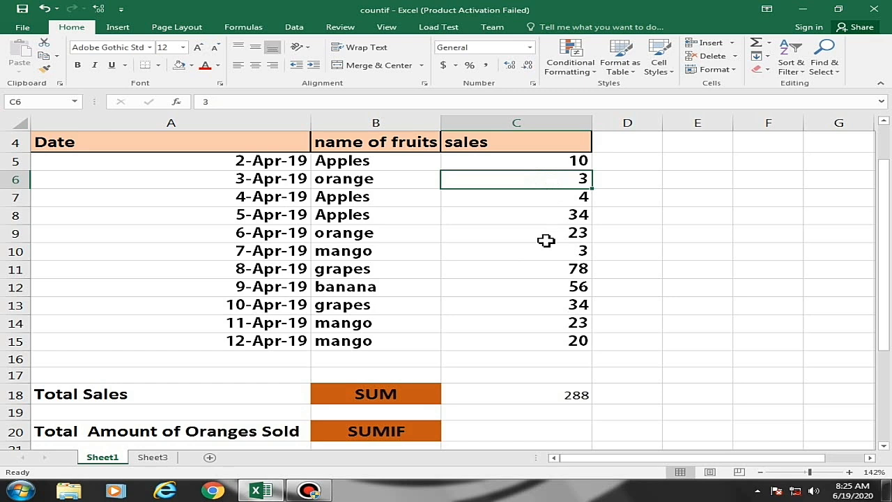
click(531, 435)
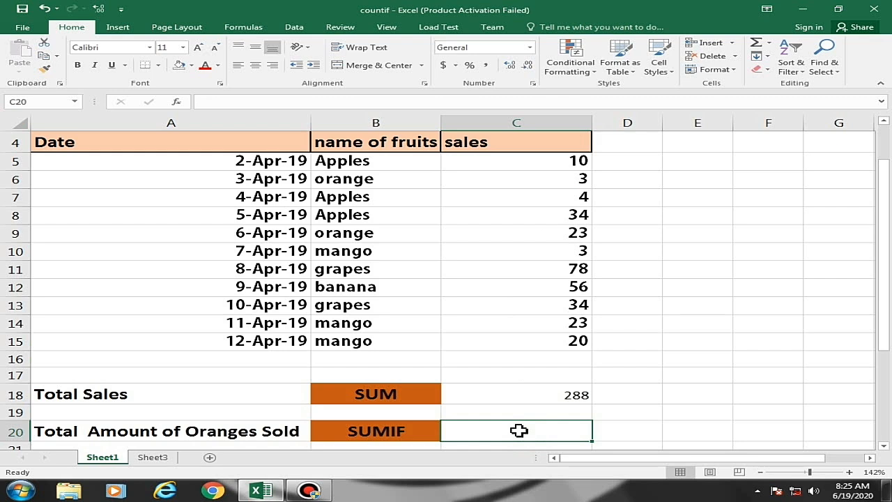
- Enter the formula =SUMIF(B5:B15,"orange",C5:C15) in cell C20 for the Total Amount of Oranges Sold
text(=sum)
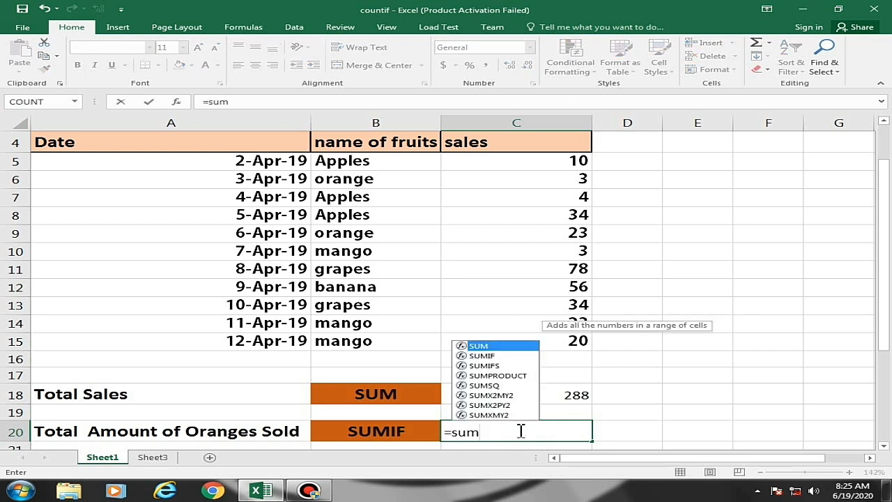
double_click(503, 357)
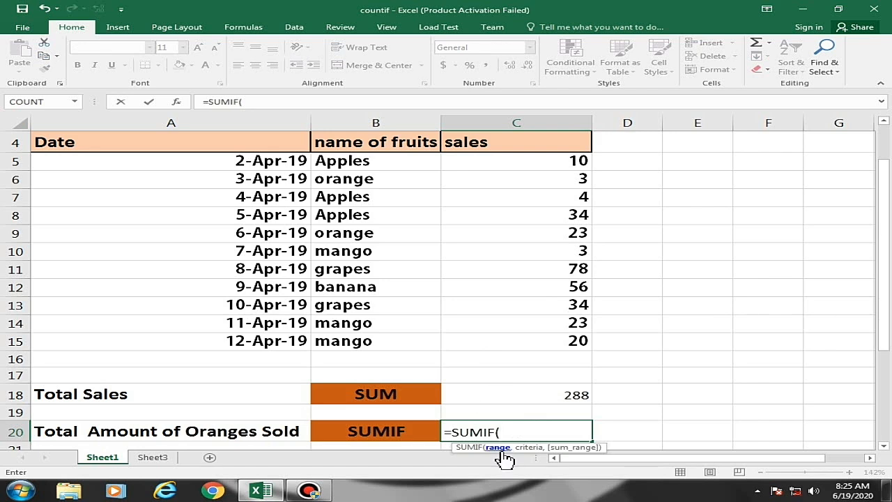
click(396, 162)
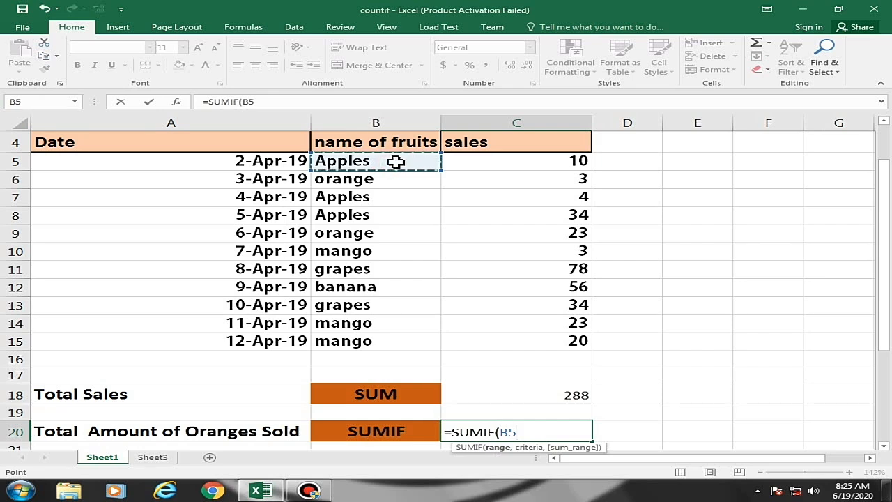
shift+click(393, 346)
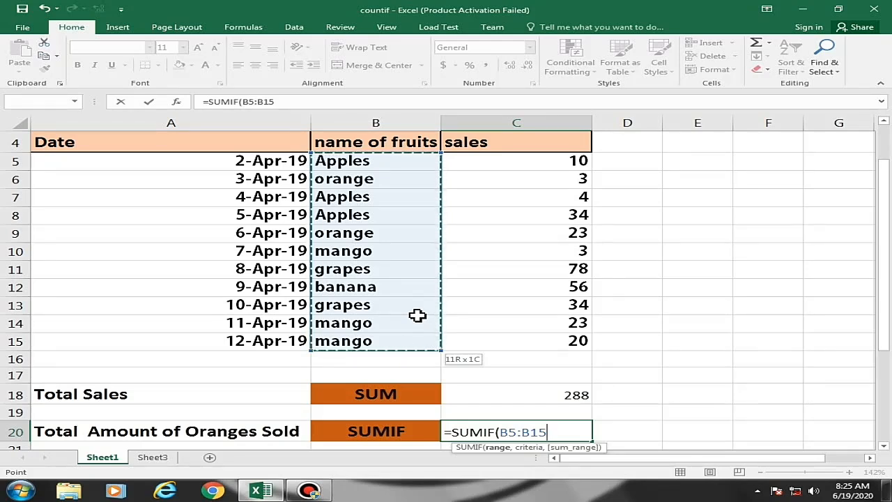
text(,"orange)
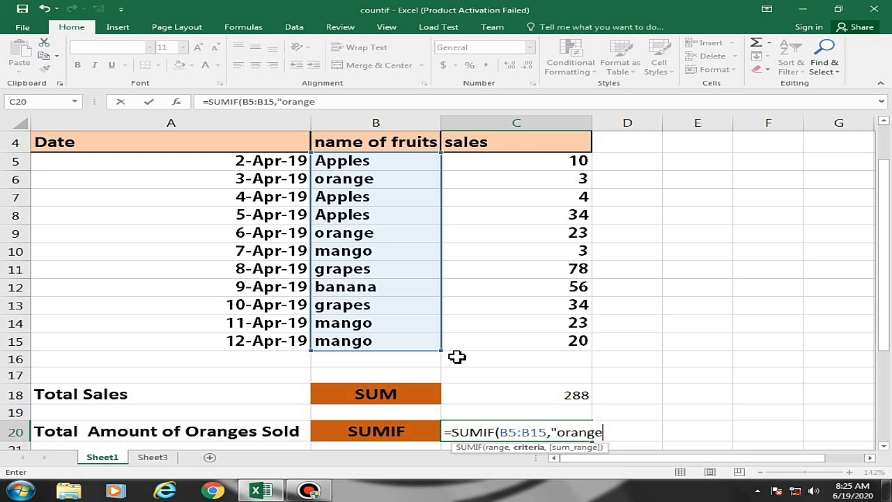
text(,)
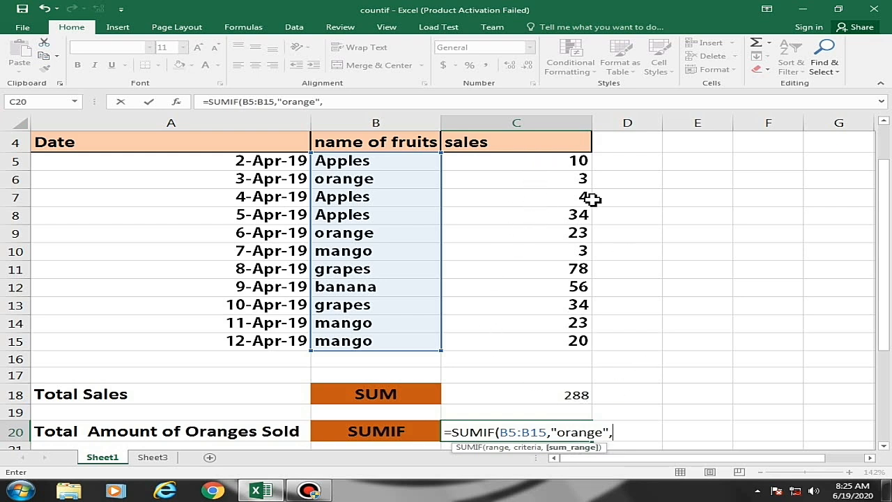
click(516, 165)
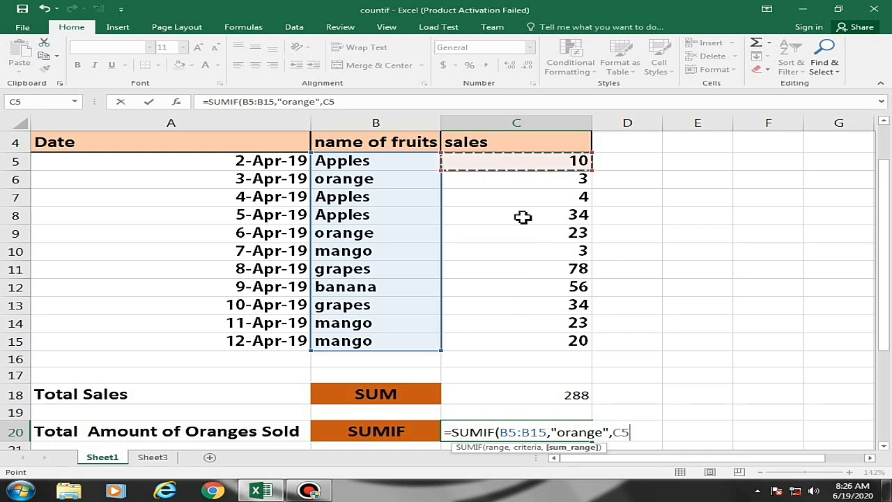
shift+click(532, 344)
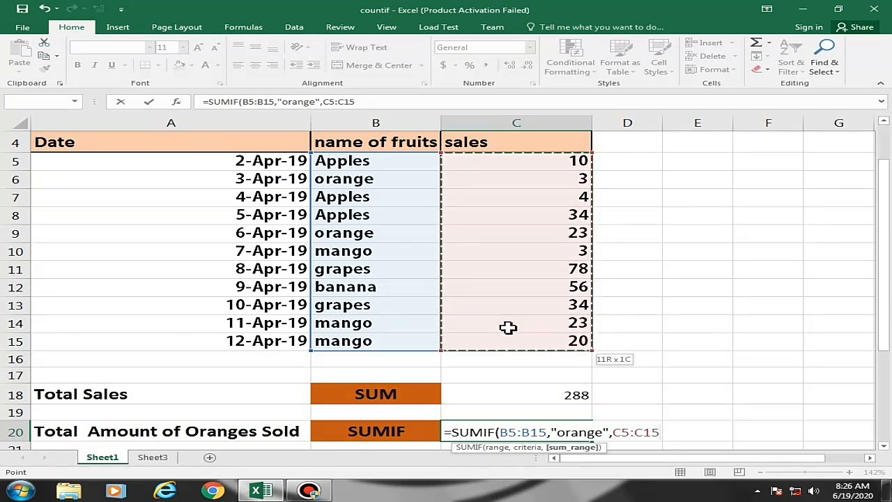
key(Return)
- Check the oranges total in C20 against the orange sales in C9 and C6
click(519, 408)
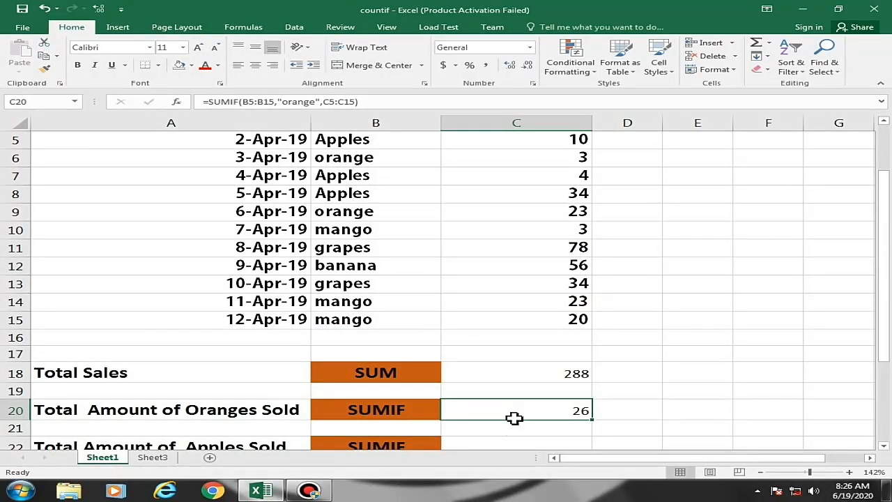
scroll(514, 418, up, 2)
click(570, 306)
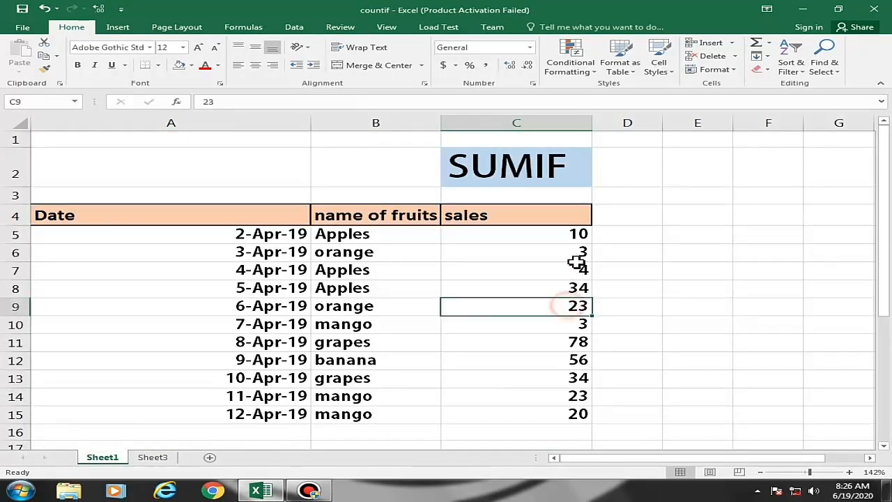
click(575, 254)
- Begin a SUMIF formula in cell C22 for the Total Amount of Apples Sold, using B5:B15 as its range
scroll(560, 306, down, 2)
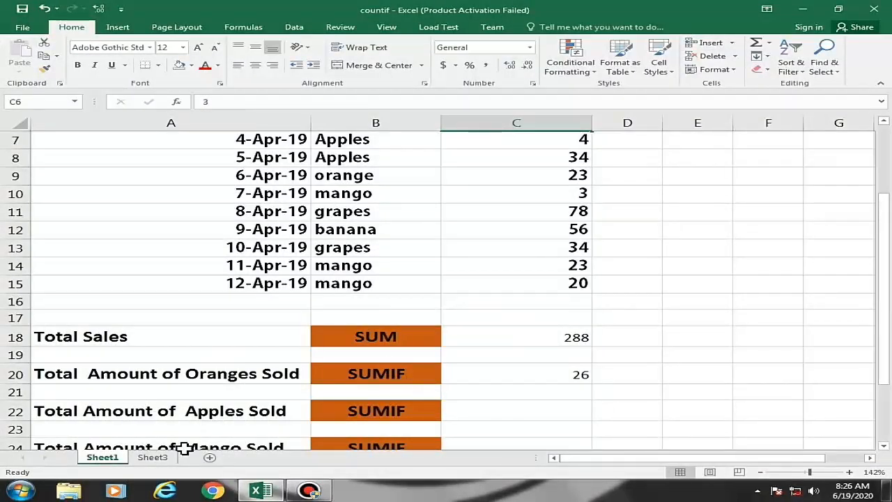
click(166, 411)
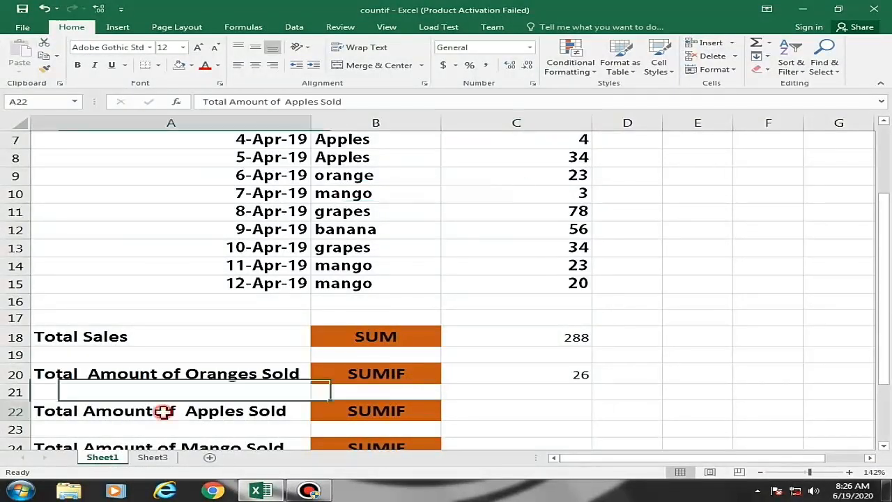
click(508, 414)
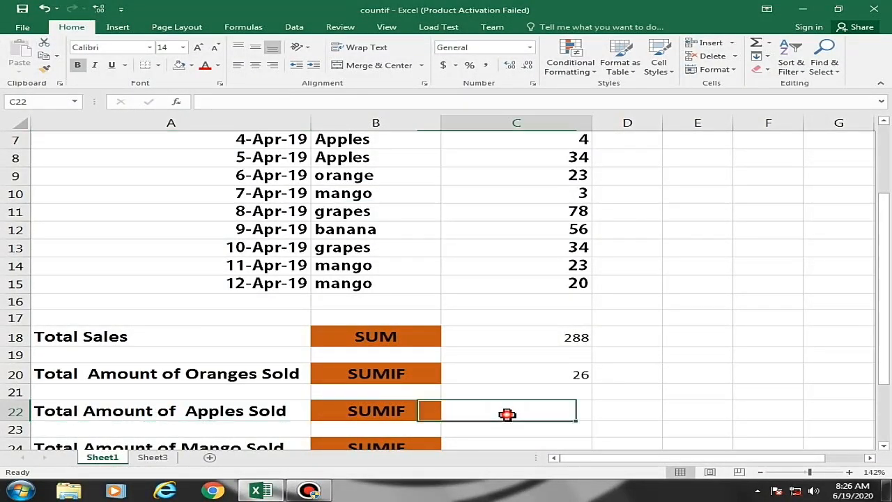
text(=)
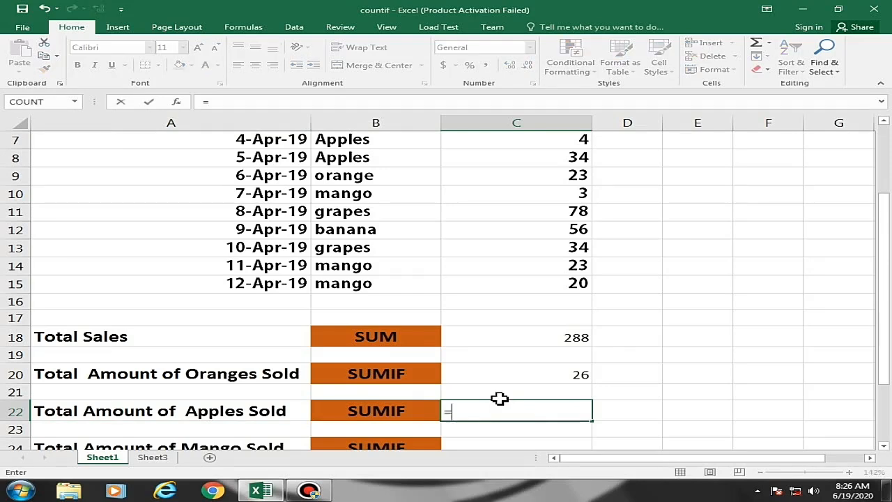
text(sum)
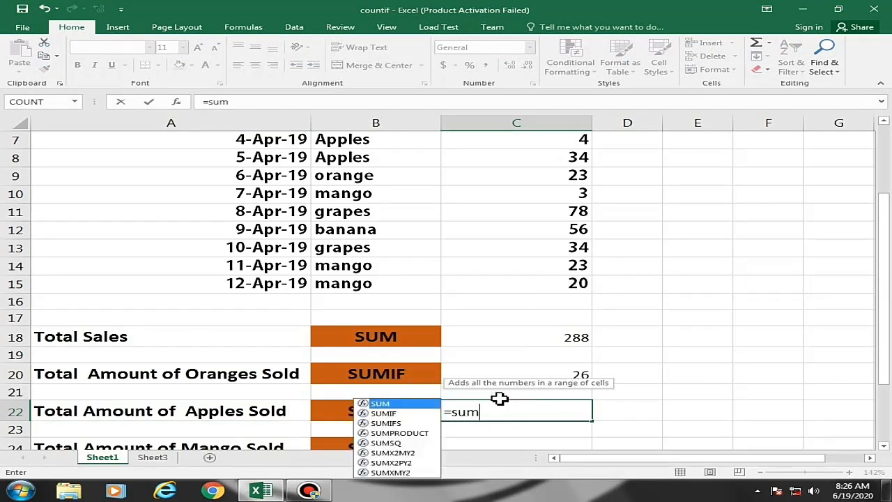
double_click(384, 414)
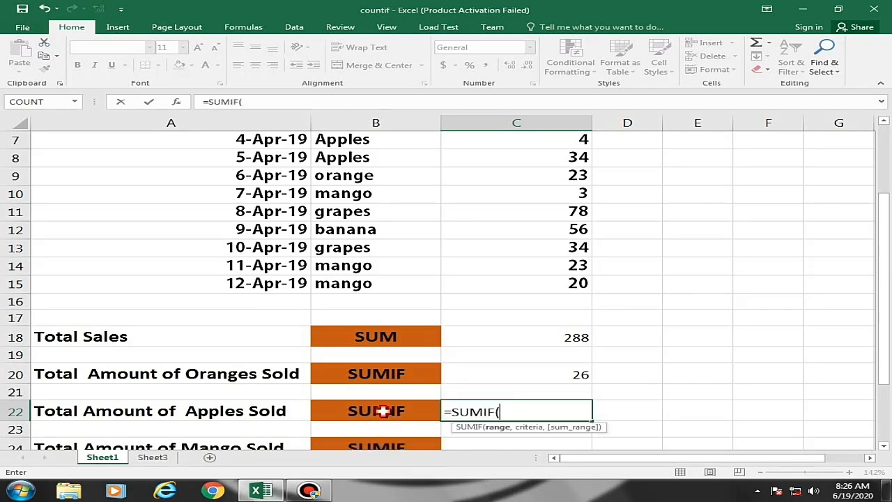
scroll(424, 360, up, 2)
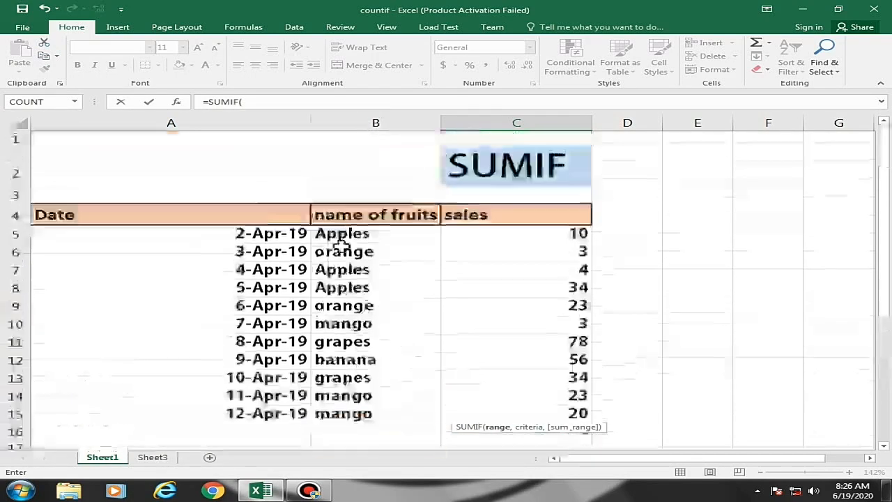
click(392, 237)
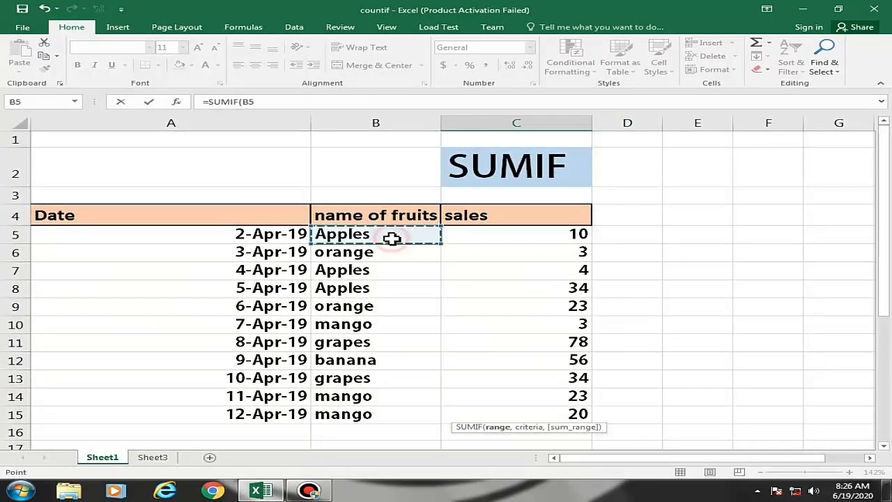
drag(373, 414, 372, 412)
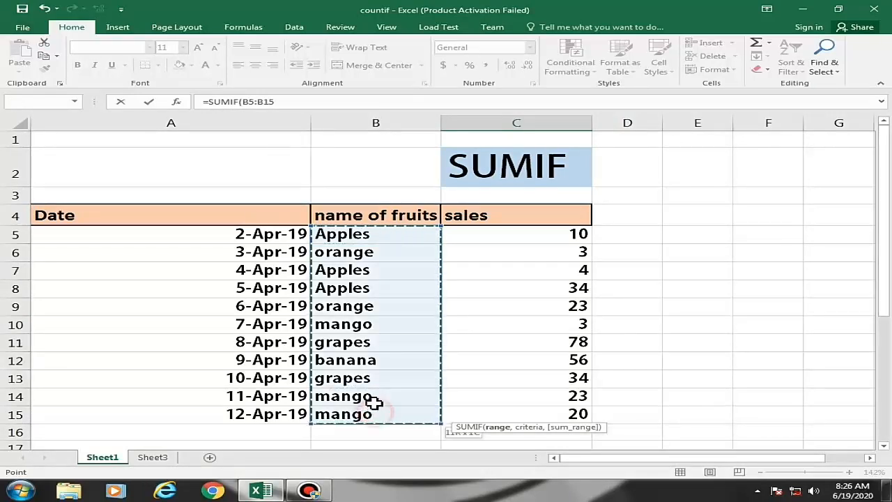
text(,)
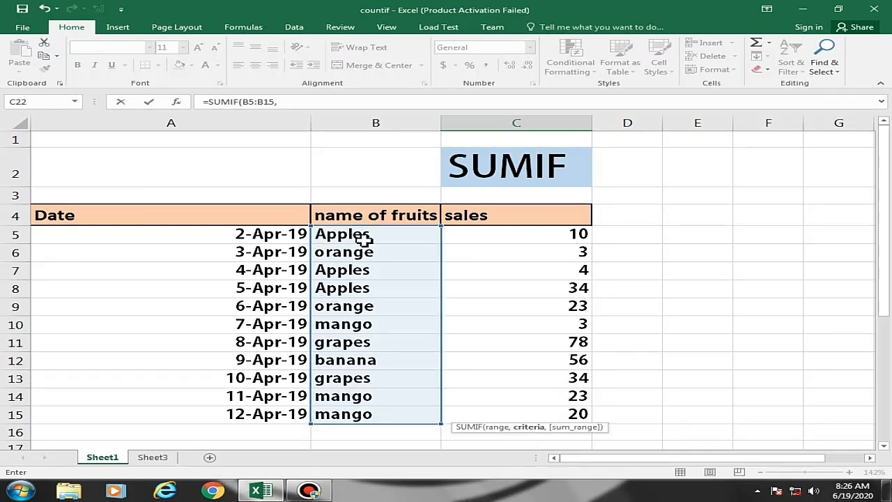
- Complete the C22 formula with the criteria "Apples" and the sum range C5:C15
scroll(512, 442, down, 3)
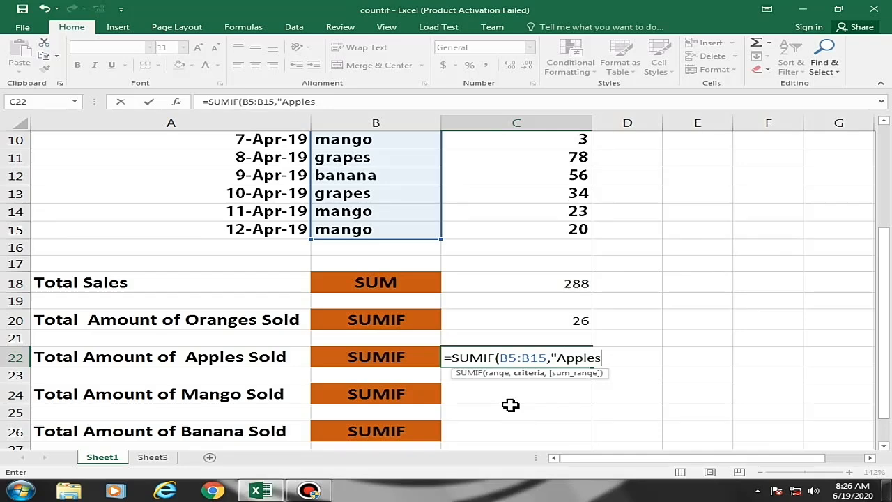
text(,)
scroll(547, 378, up, 3)
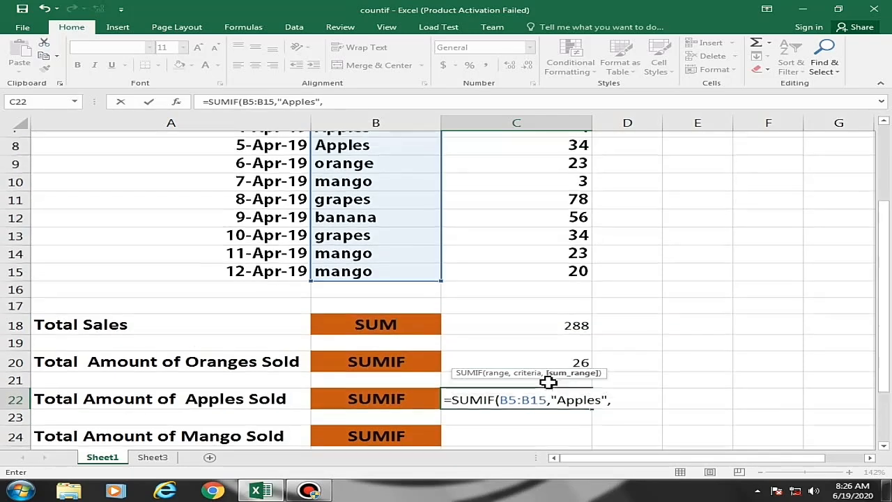
click(535, 234)
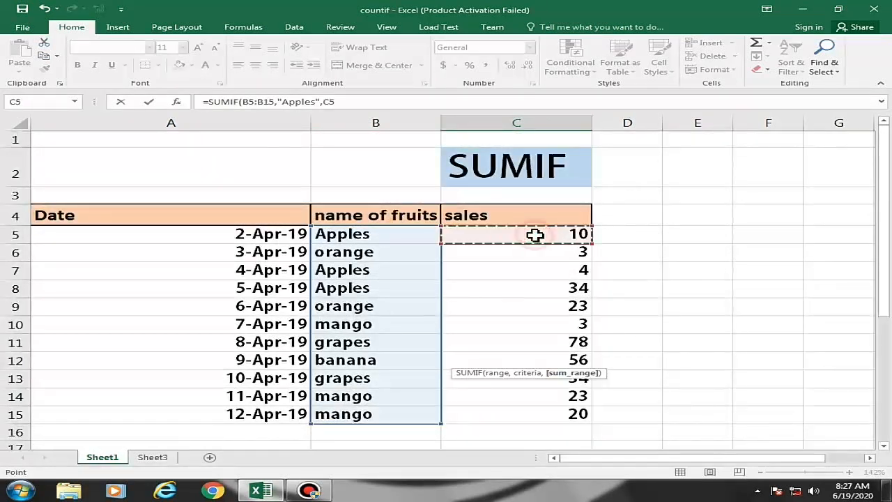
shift+click(527, 414)
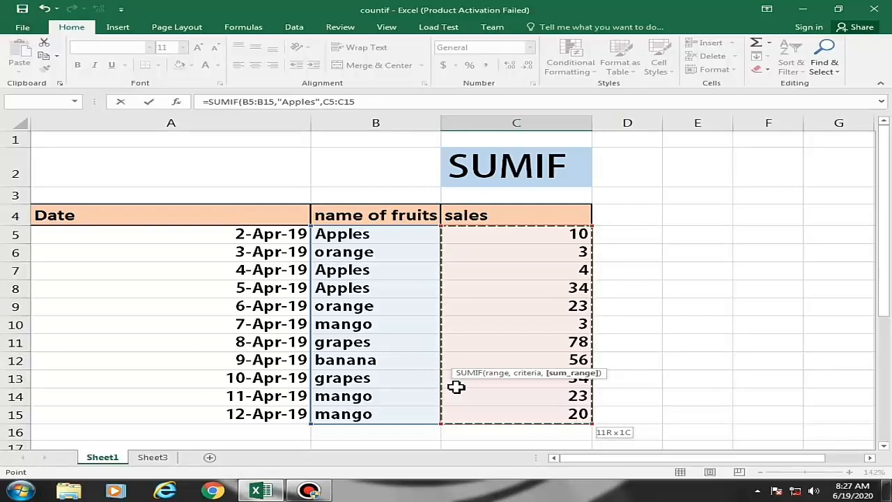
text())
scroll(456, 391, down, 1)
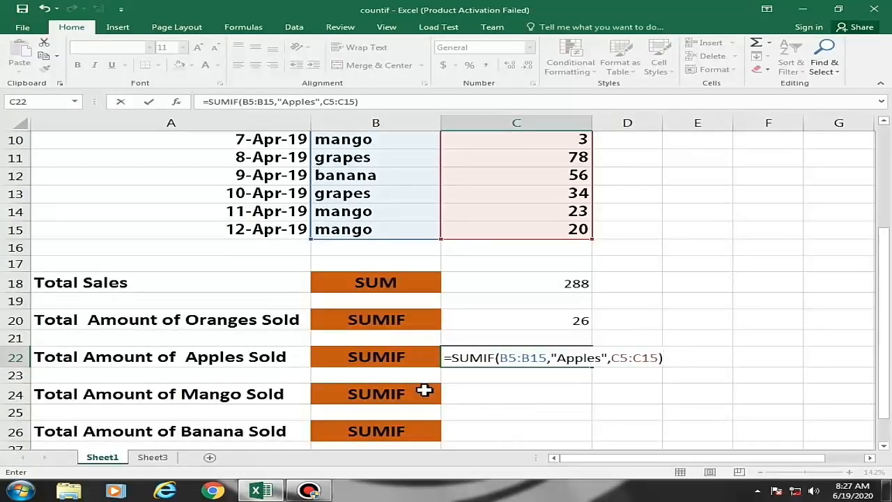
key(Return)
- Check the apples total in C22 against the apple sales in C5, C7 and C8
click(521, 358)
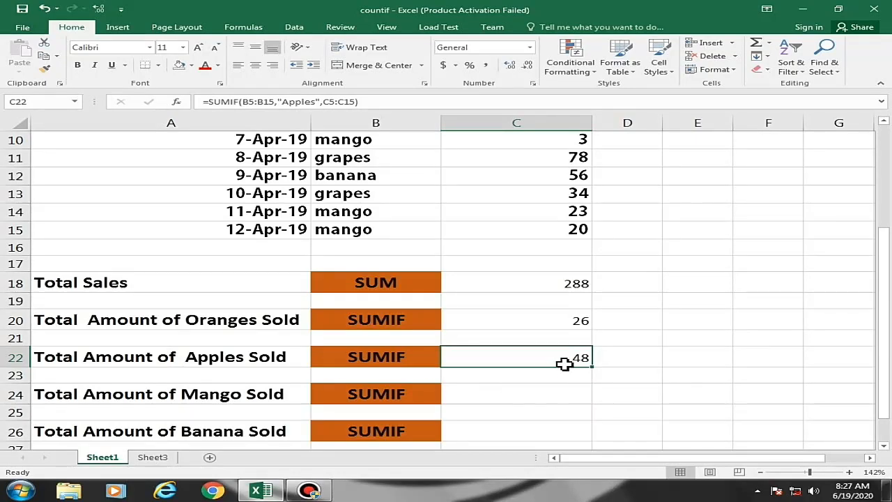
scroll(565, 364, up, 2)
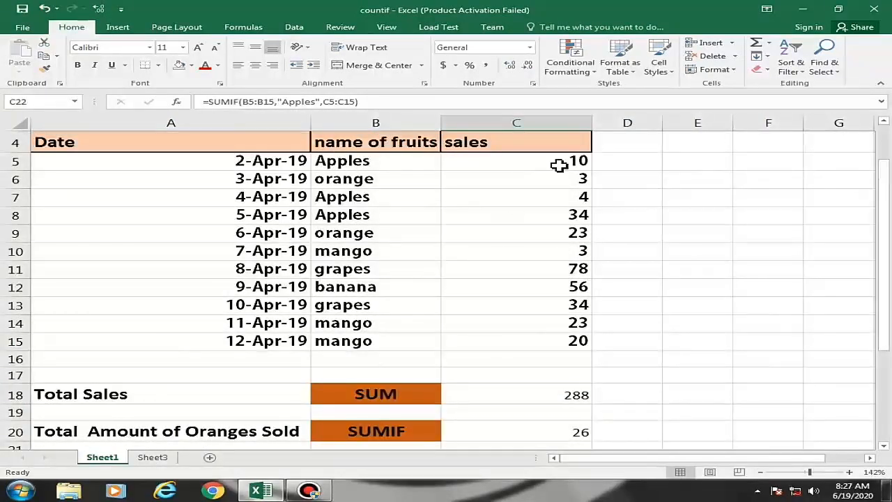
click(554, 164)
click(561, 200)
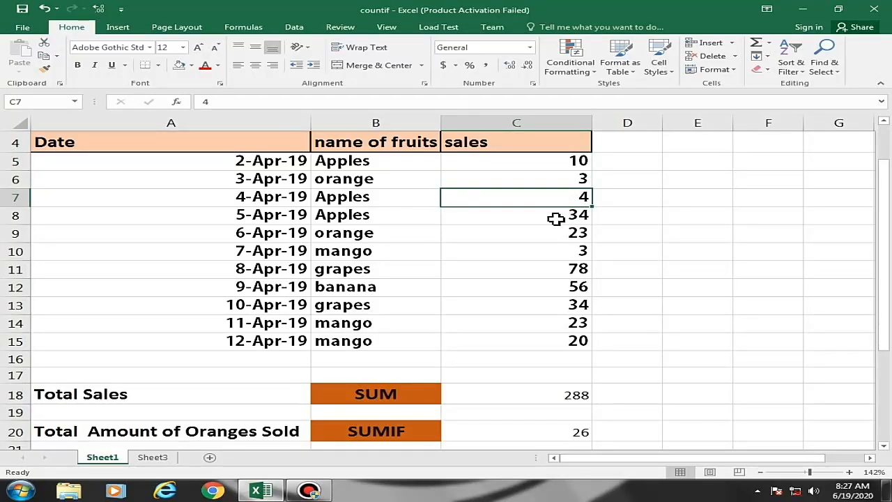
click(563, 221)
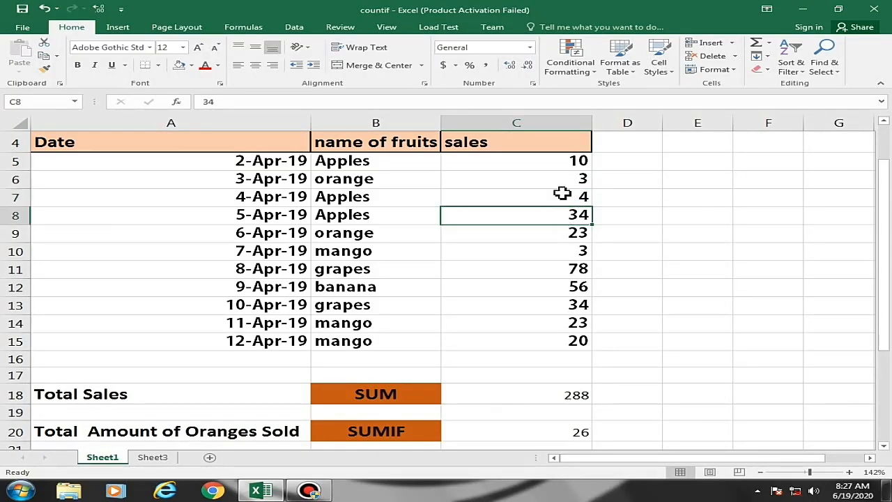
scroll(537, 296, down, 3)
click(543, 310)
scroll(544, 311, up, 2)
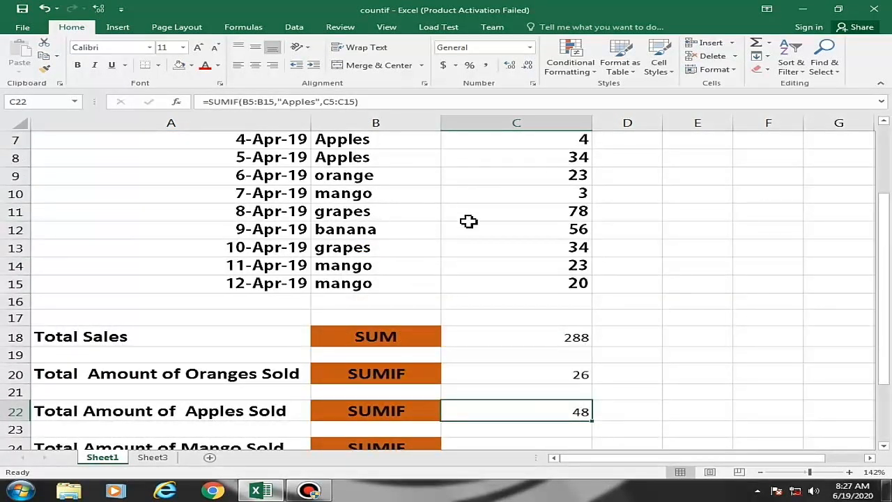
- Begin a SUMIF formula in cell C24 for the Total Amount of Mango Sold, using B5:B15 as its range
scroll(537, 256, down, 2)
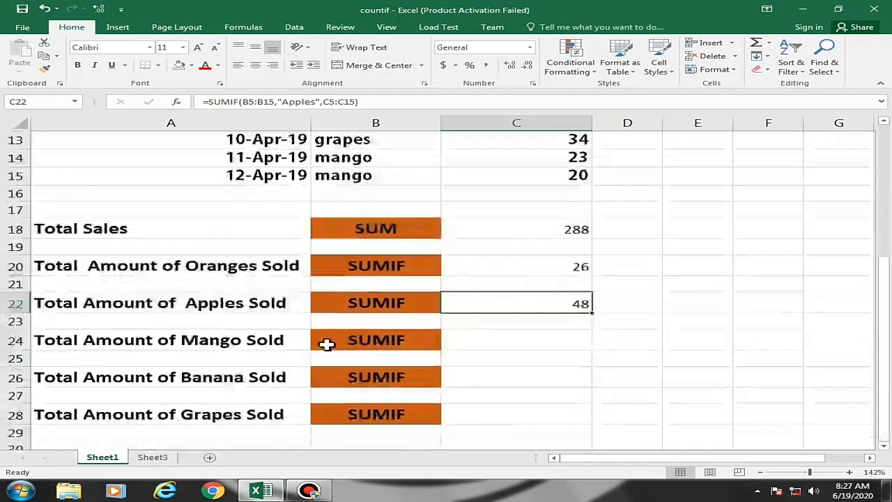
click(230, 340)
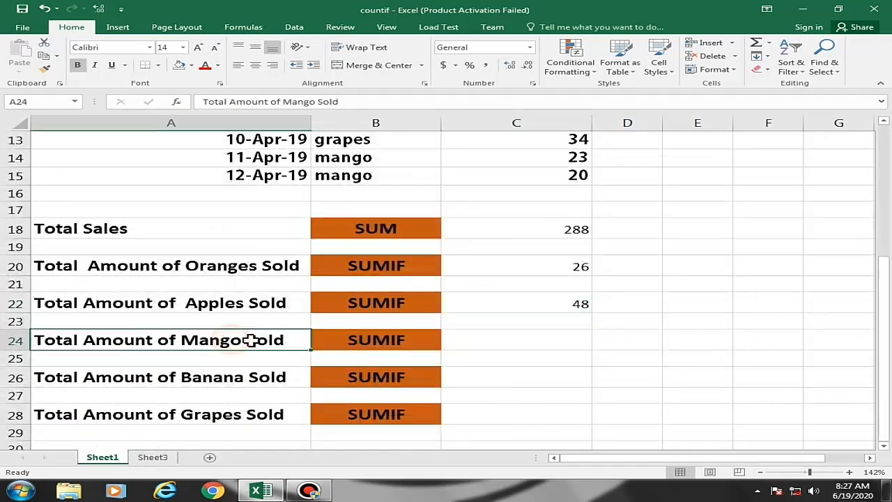
click(532, 347)
text(=)
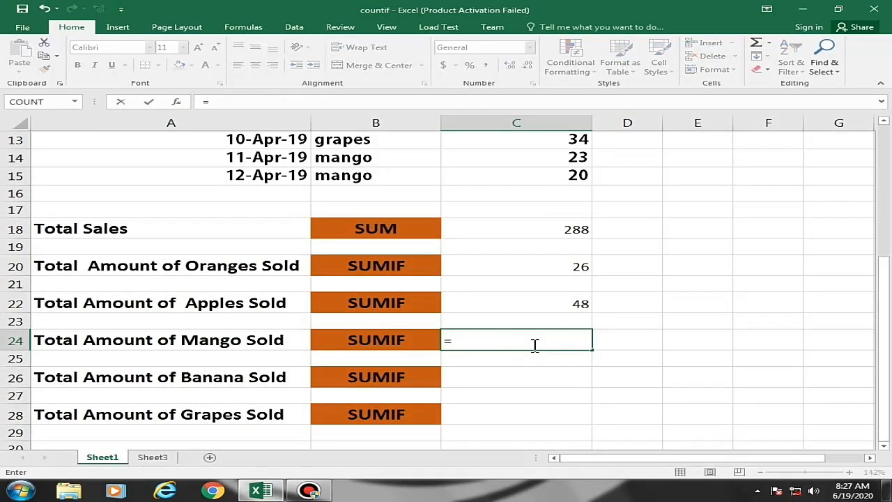
text(sum)
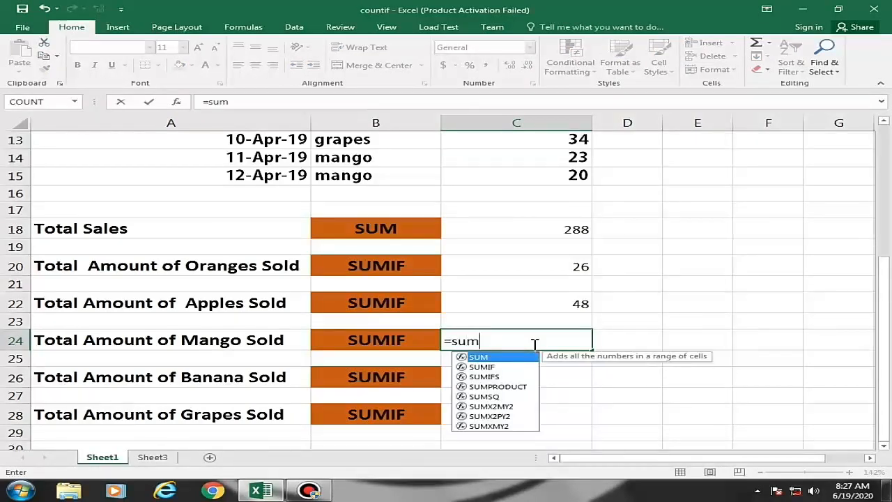
double_click(512, 367)
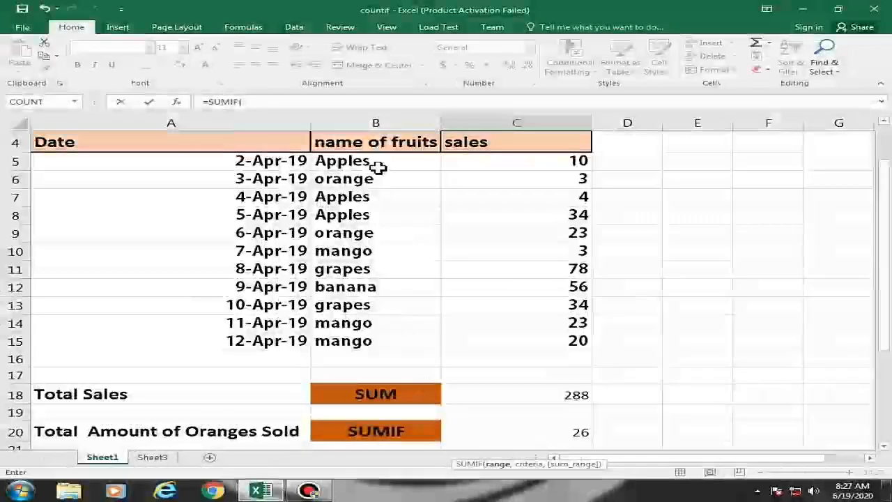
click(383, 163)
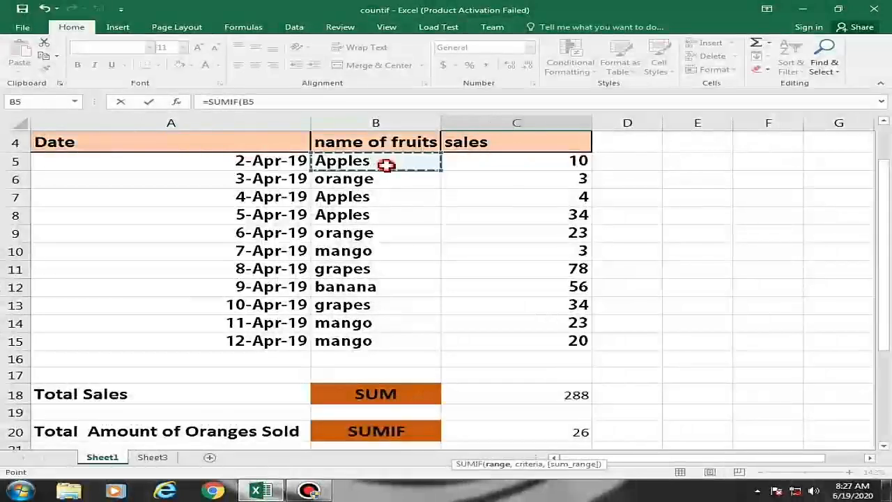
shift+click(396, 342)
text(,)
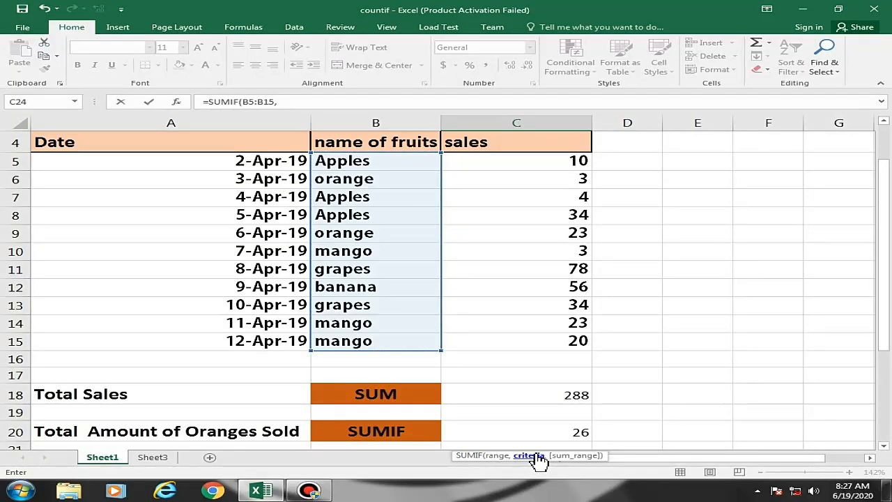
- Complete the C24 formula with the criteria "mango" and the sum range C5:C15
scroll(541, 460, down, 2)
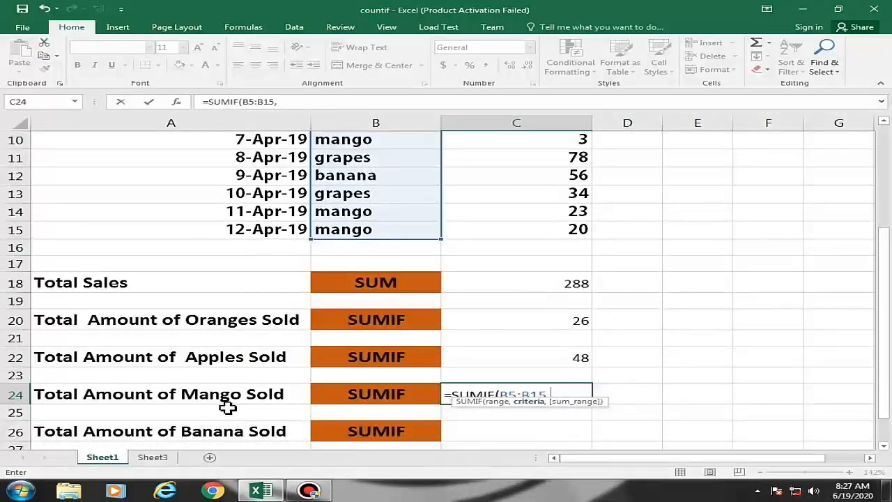
text("mango)
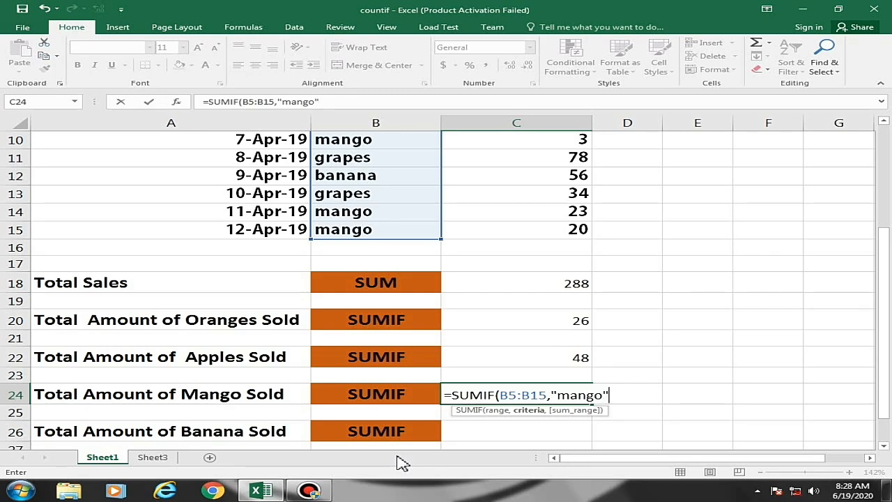
text(",)
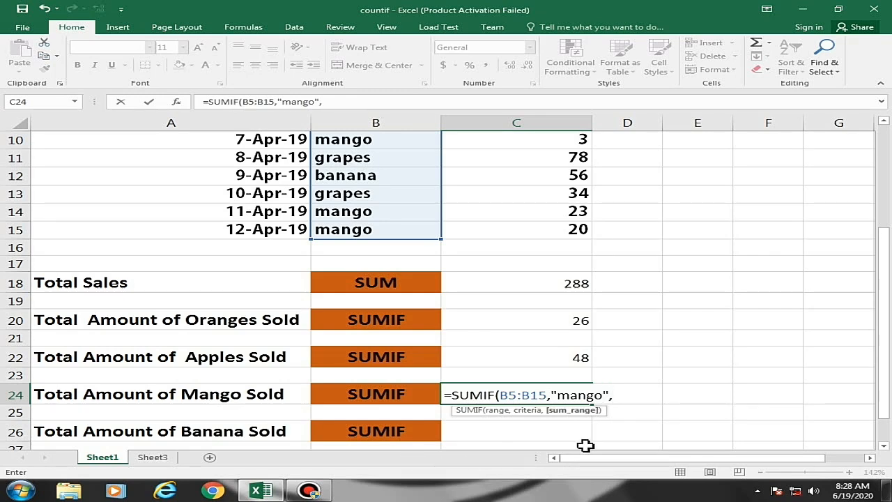
scroll(562, 277, up, 2)
drag(561, 163, 464, 336)
text())
scroll(478, 344, down, 3)
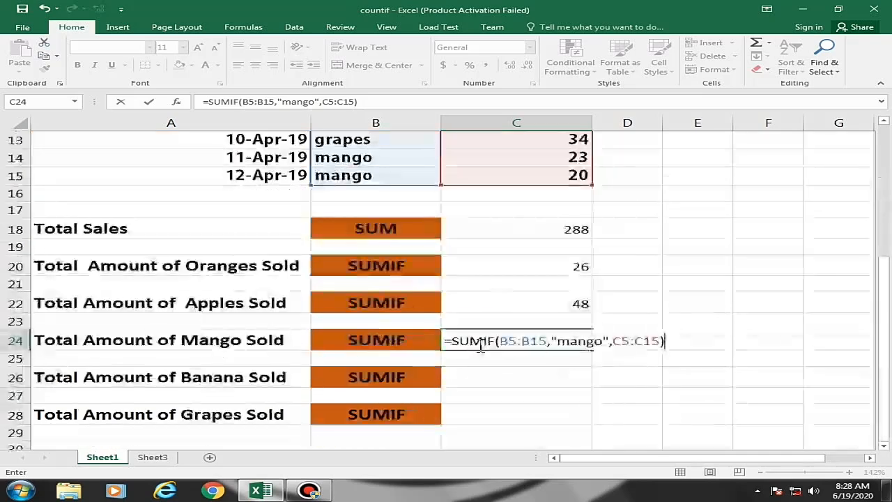
key(Return)
click(514, 346)
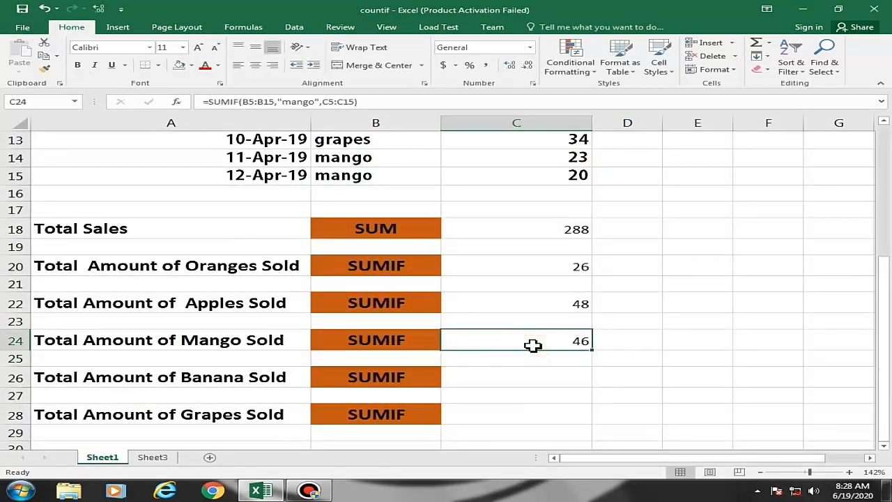
- Begin a SUMIF formula in cell C26 for the Total Amount of Banana Sold, using B5:B15 as its range
click(508, 379)
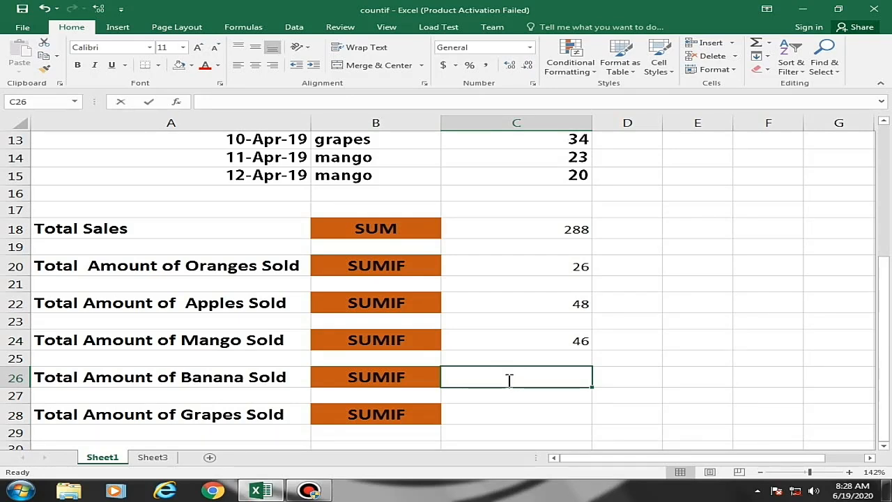
text(=sum)
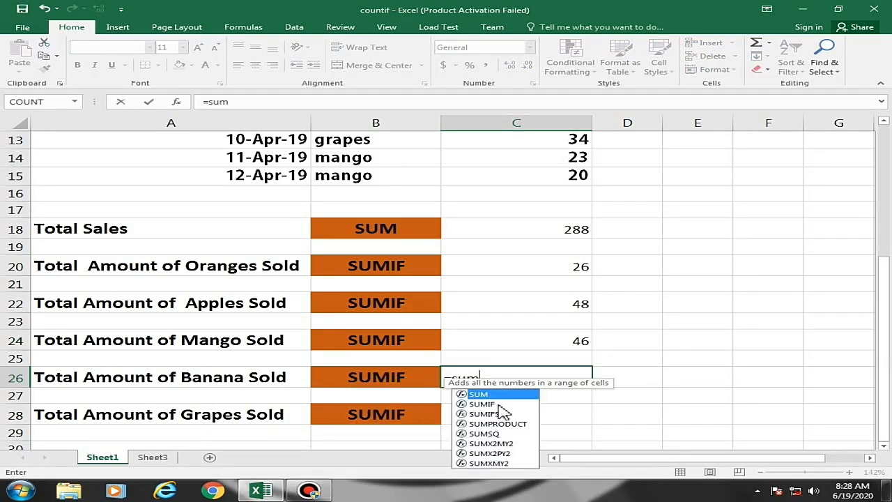
double_click(499, 406)
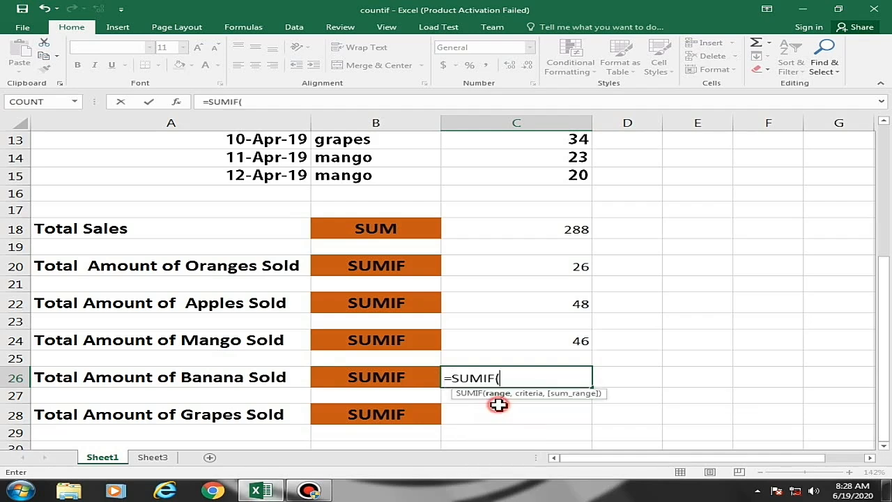
scroll(557, 383, up, 1)
scroll(558, 382, up, 3)
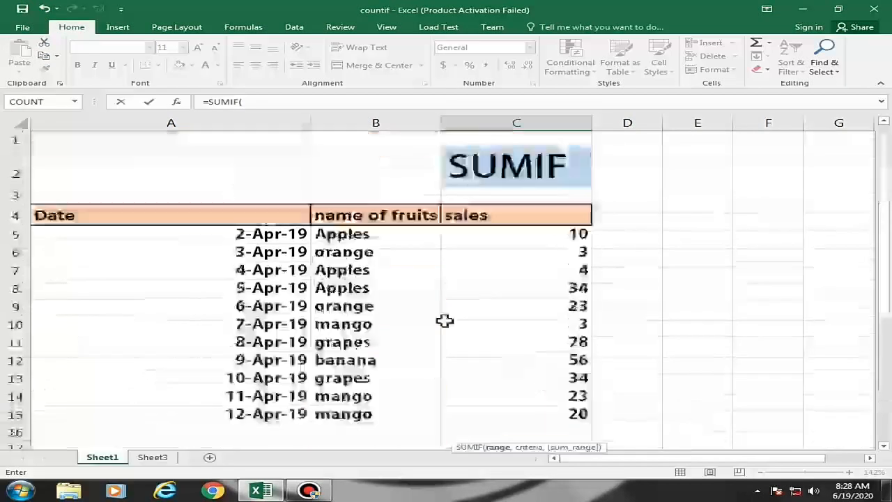
click(390, 235)
drag(390, 235, 394, 404)
scroll(394, 403, down, 2)
scroll(394, 403, down, 1)
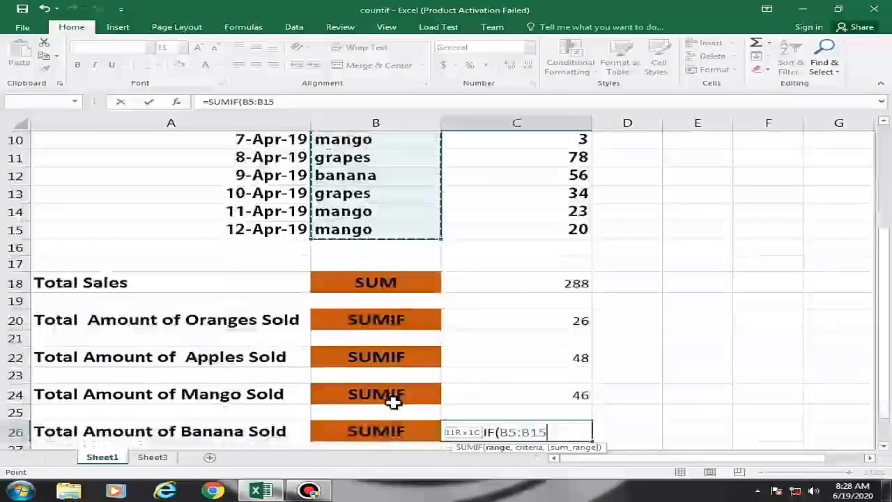
scroll(394, 403, down, 1)
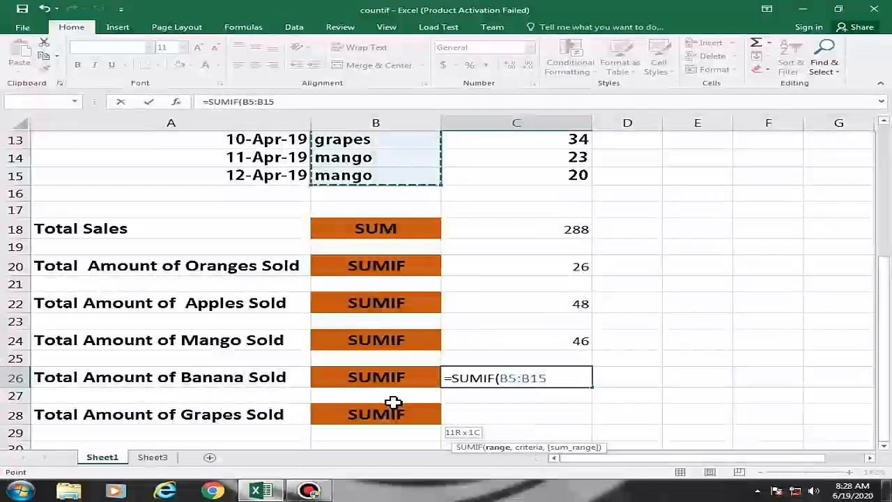
text(,)
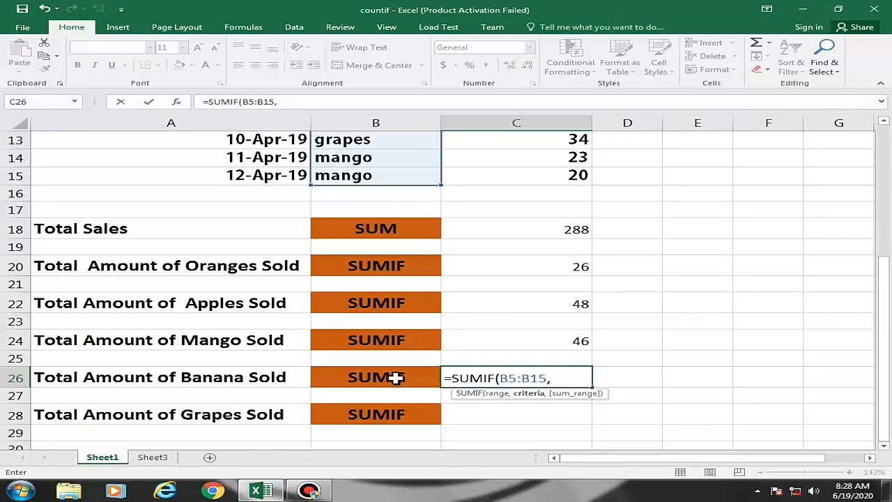
- Complete the C26 formula with the criteria "banana" and the sum range C5:C15
scroll(274, 385, up, 1)
scroll(274, 385, up, 2)
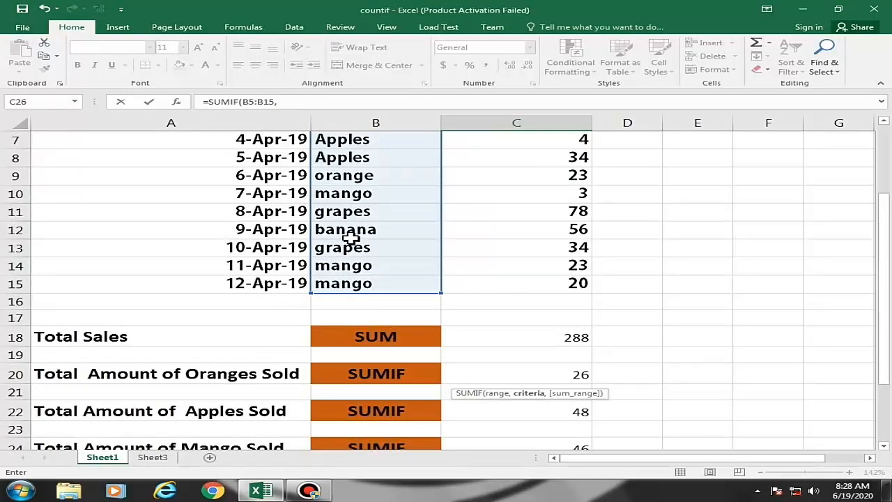
scroll(416, 319, down, 2)
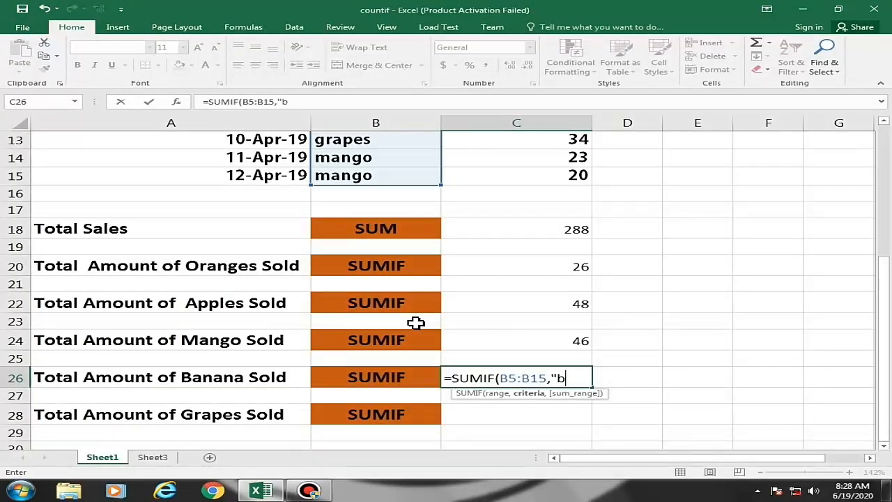
text(anana",)
scroll(572, 343, up, 4)
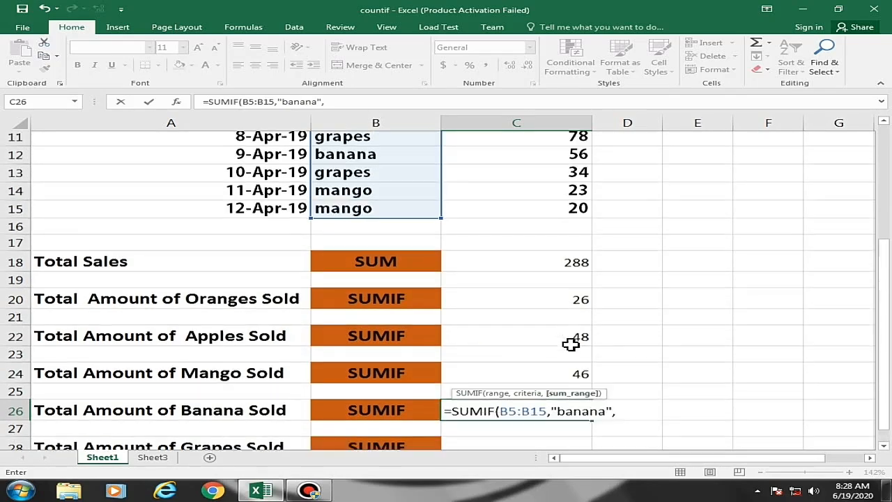
click(534, 234)
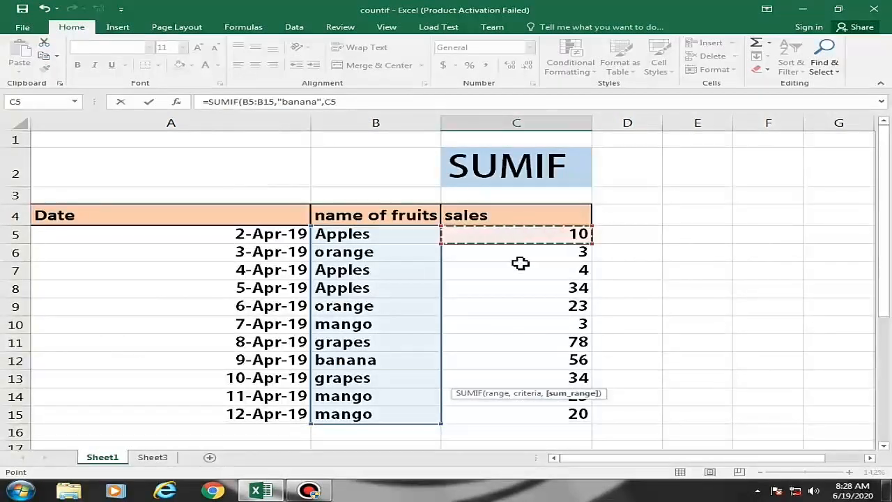
shift+click(516, 414)
scroll(458, 379, down, 3)
text())
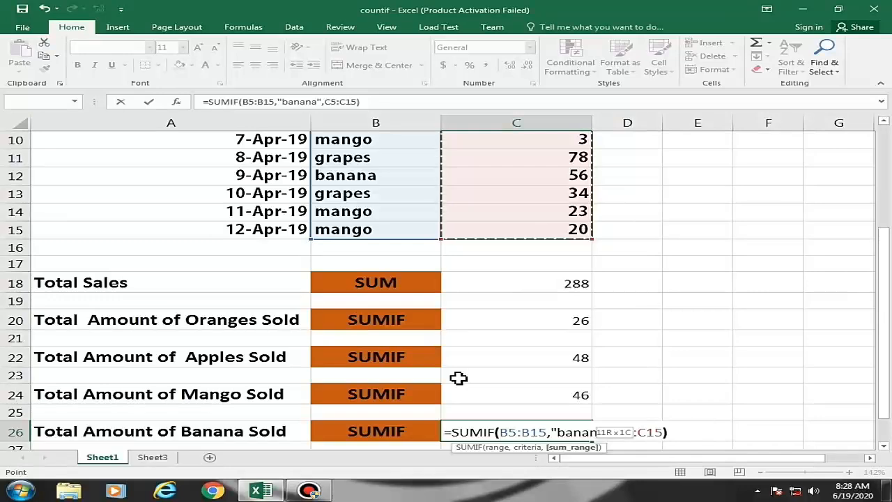
key(Return)
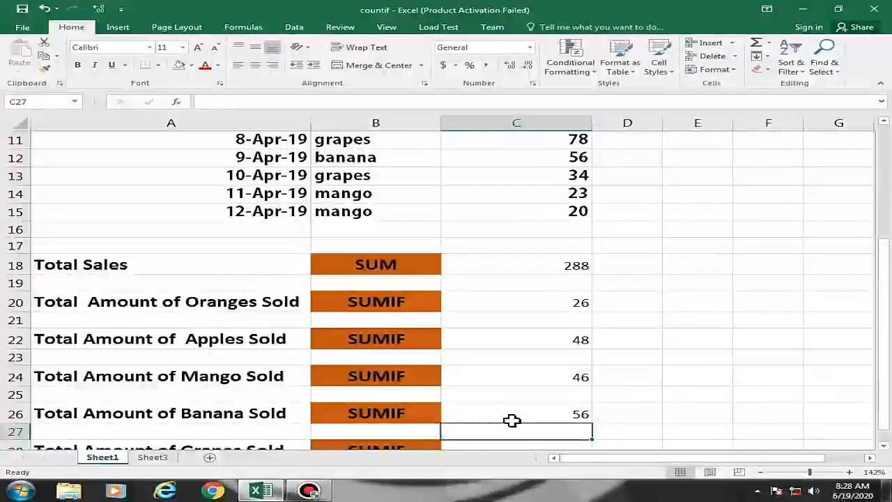
click(518, 411)
- Begin a SUMIF formula in cell C28 for the Total Amount of Grapes Sold, using B5:B15 as its range
scroll(515, 412, down, 2)
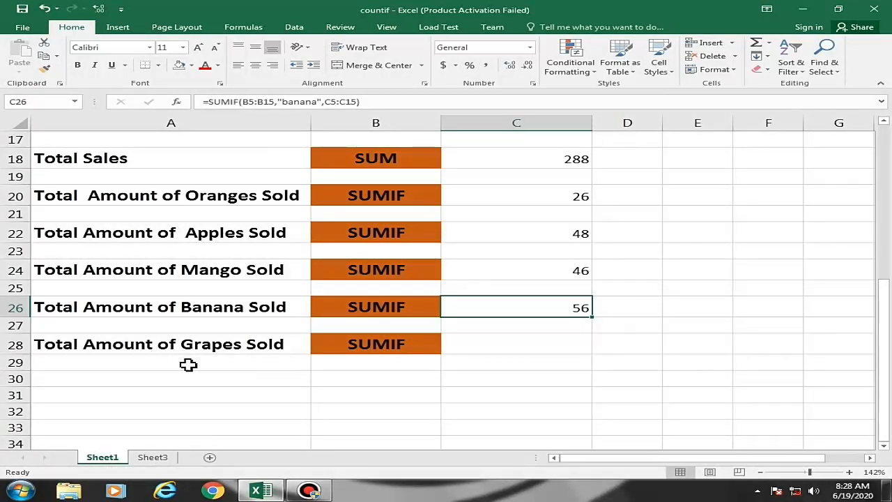
click(508, 345)
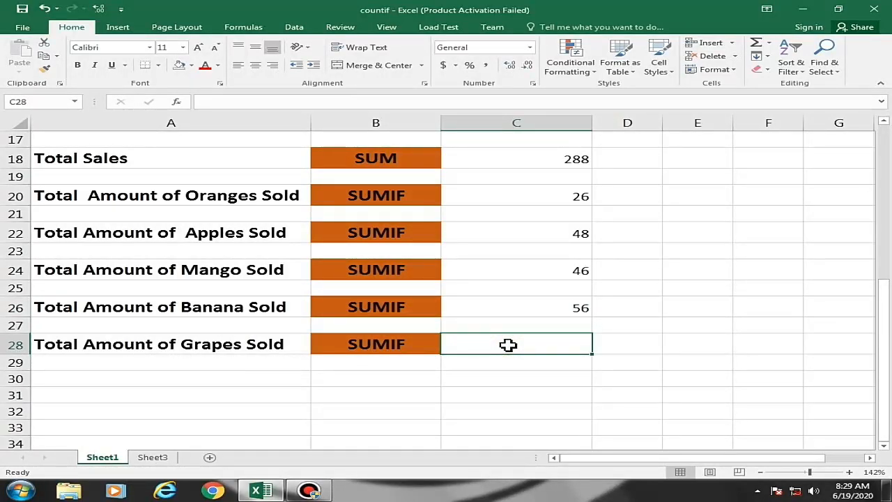
text(=sum)
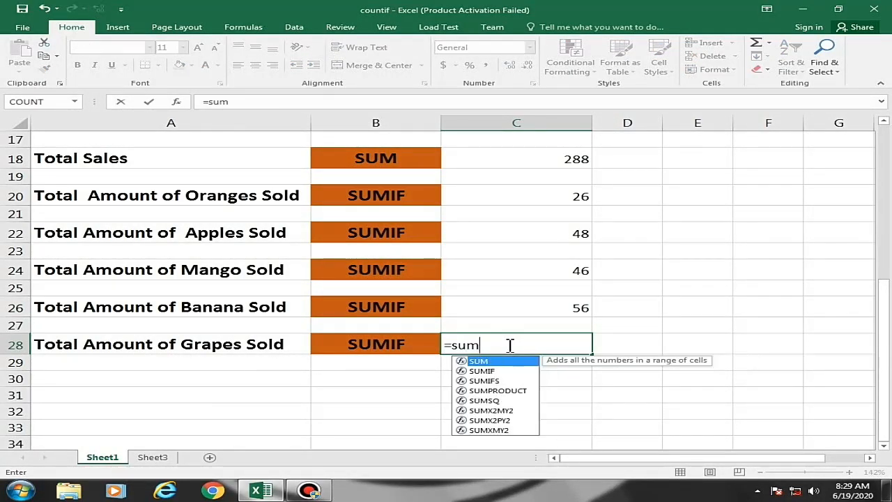
double_click(482, 372)
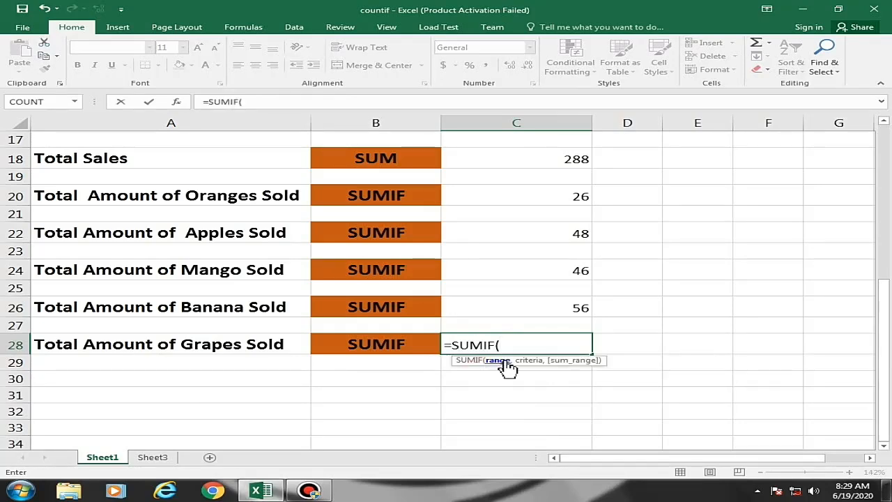
scroll(504, 368, up, 3)
scroll(502, 370, up, 2)
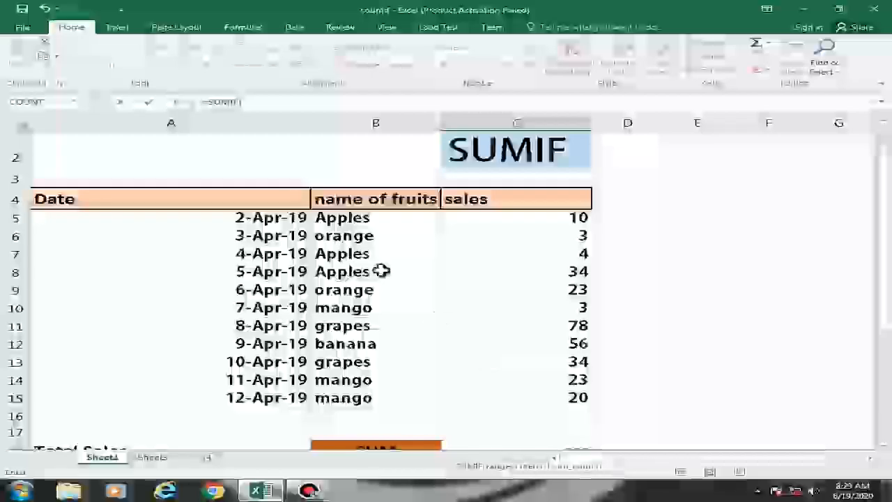
click(363, 217)
drag(363, 218, 397, 397)
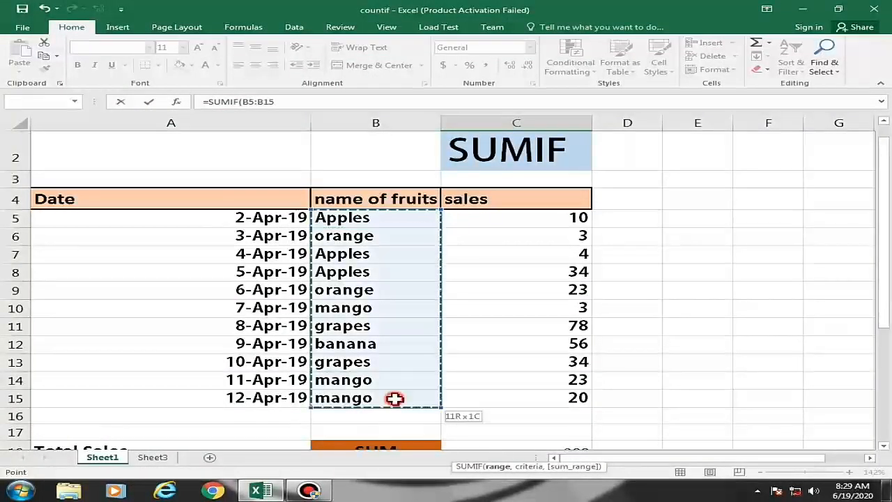
scroll(396, 398, down, 5)
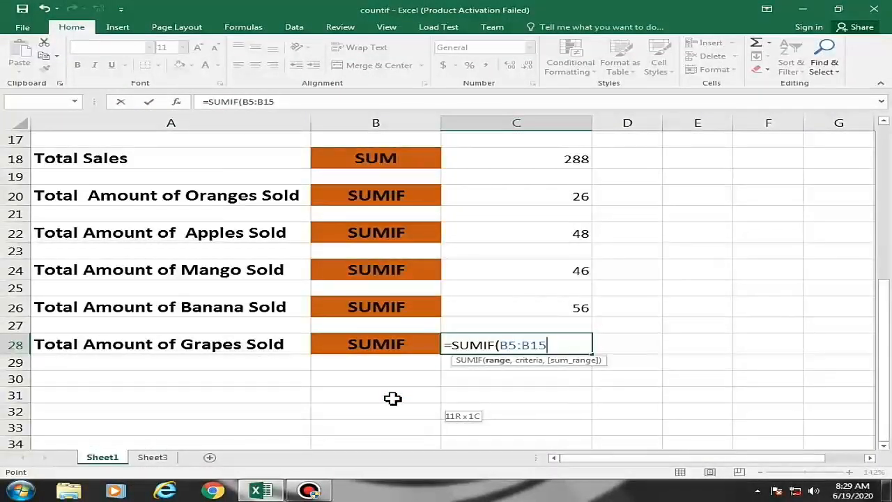
- Complete the C28 formula with the criteria "grapes" and the sum range C5:C15
text(,)
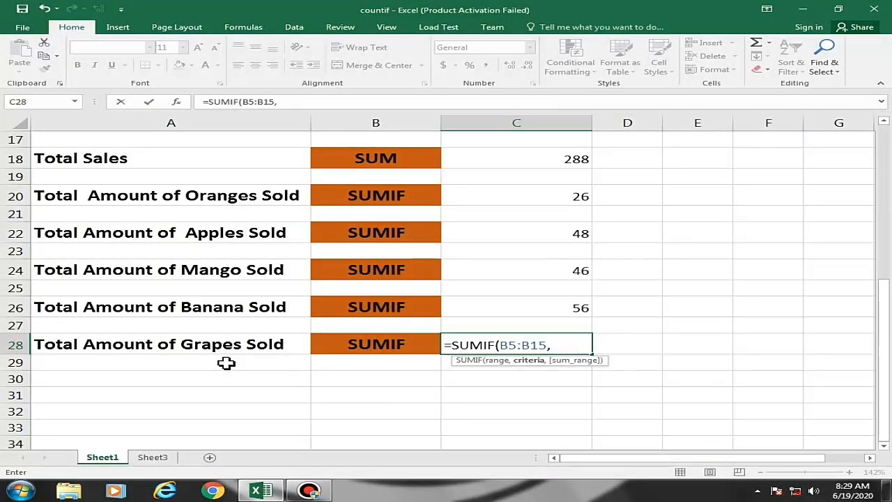
scroll(382, 385, up, 2)
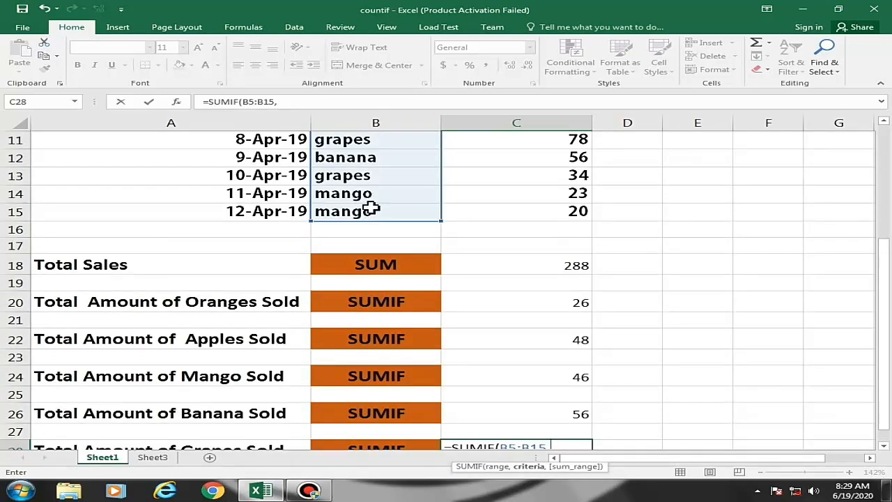
scroll(384, 296, down, 2)
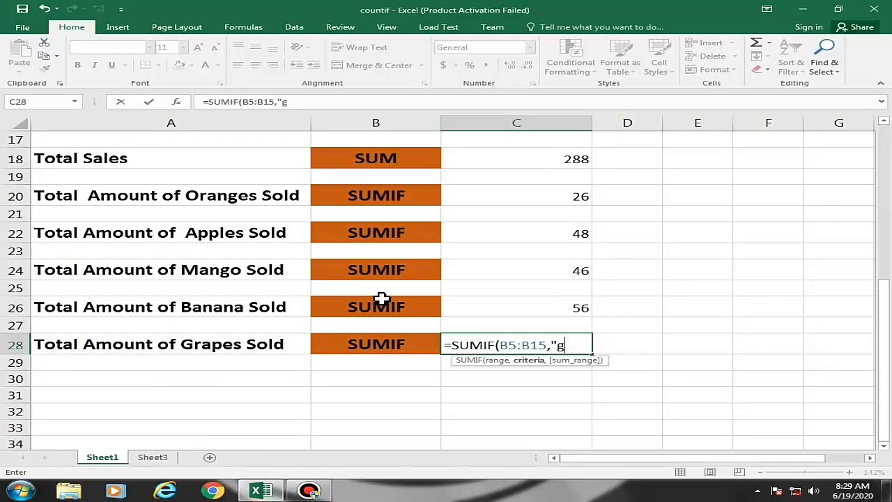
text(pes",)
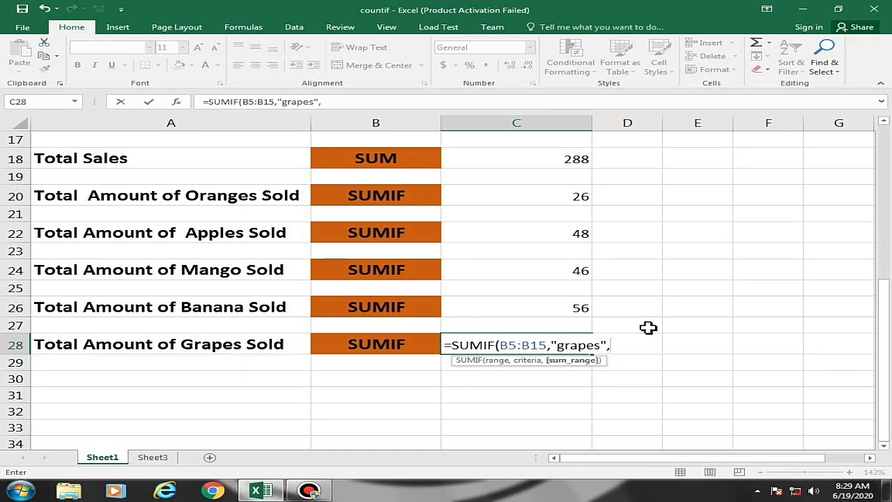
scroll(648, 328, up, 5)
click(559, 237)
drag(559, 247, 492, 384)
scroll(492, 385, down, 5)
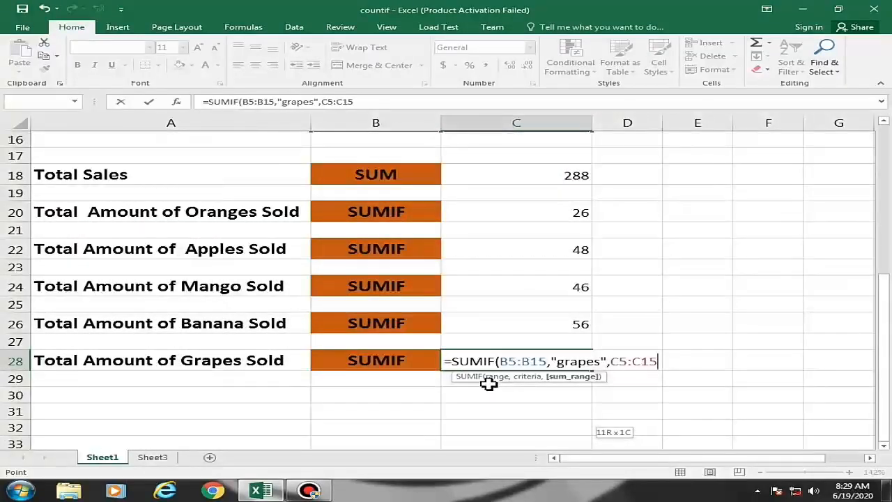
key(Return)
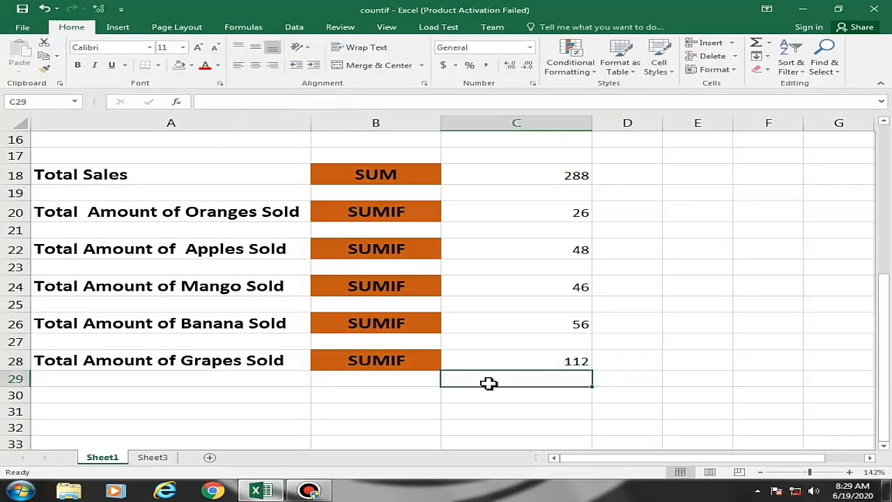
- Review the Total Sales result and each fruit's SUMIF total against its label in rows 18 to 28
click(523, 361)
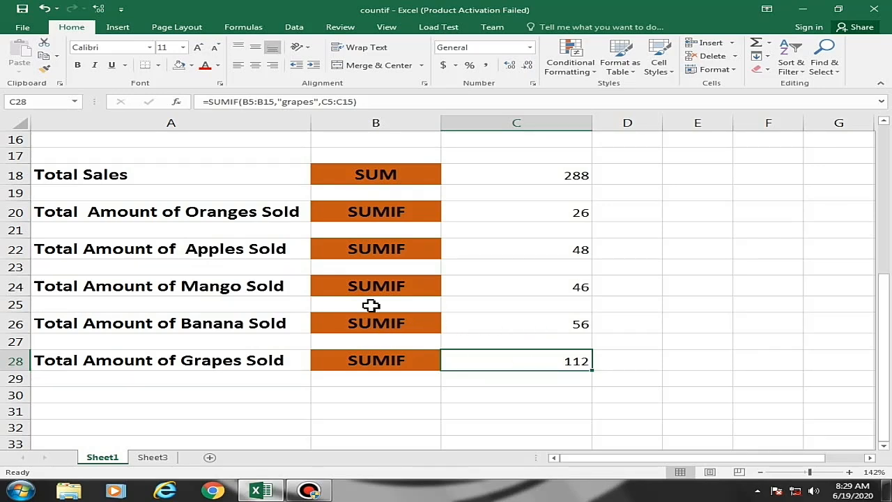
click(274, 249)
click(549, 252)
click(277, 216)
click(562, 217)
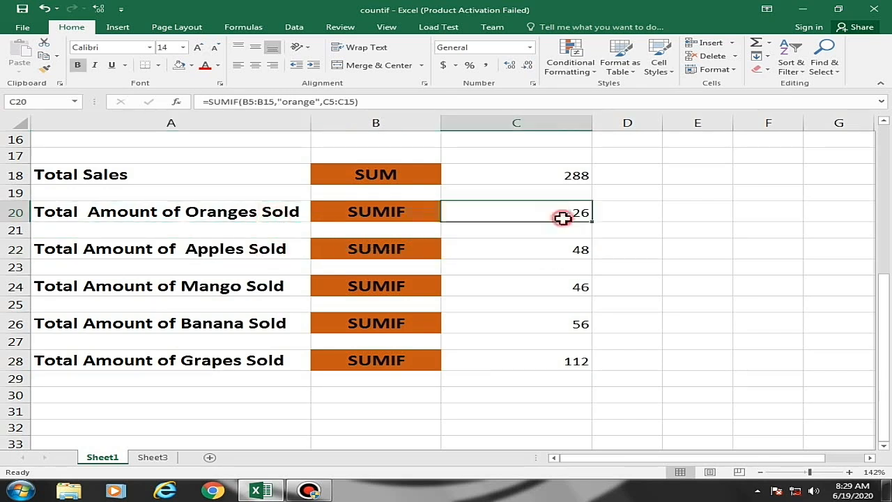
click(560, 172)
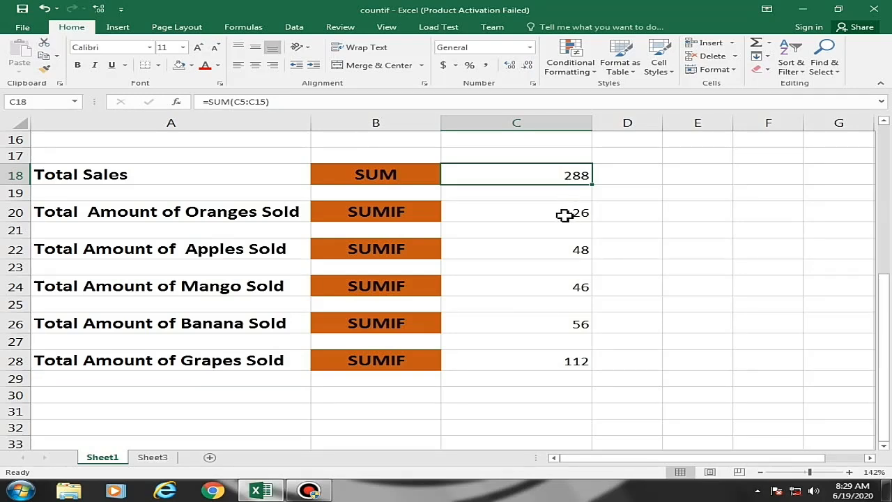
click(531, 216)
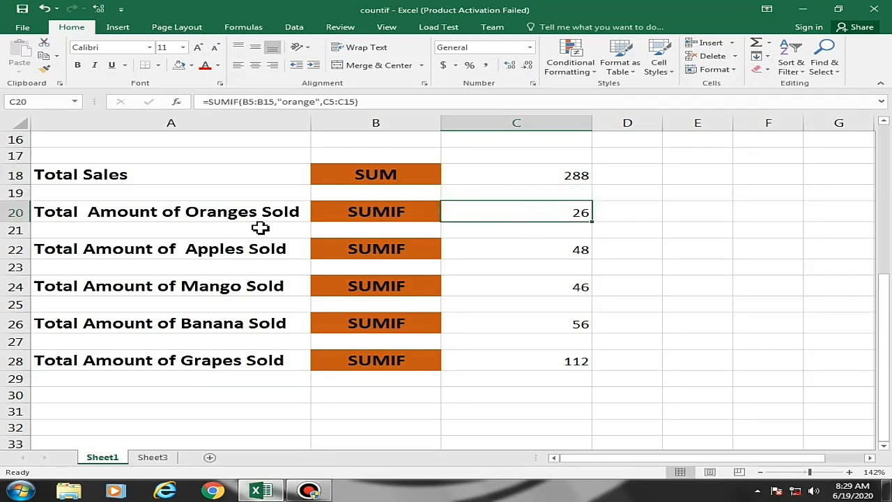
click(240, 249)
click(560, 251)
click(247, 285)
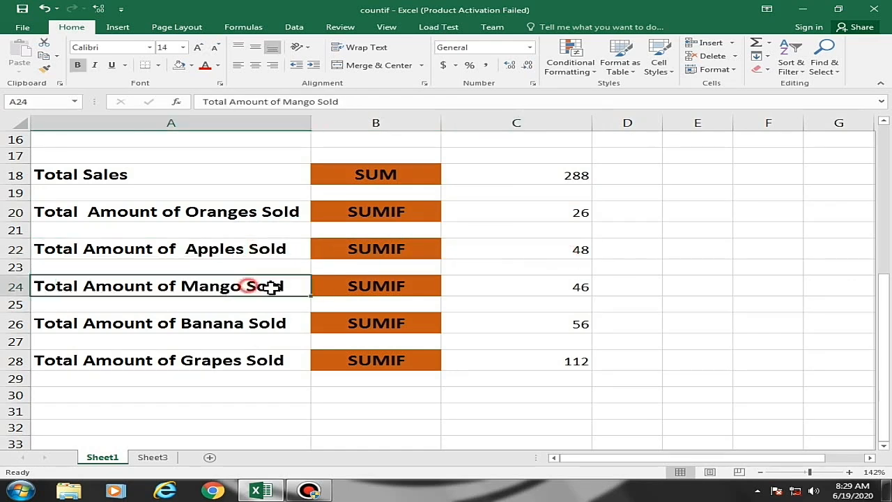
click(546, 289)
click(178, 324)
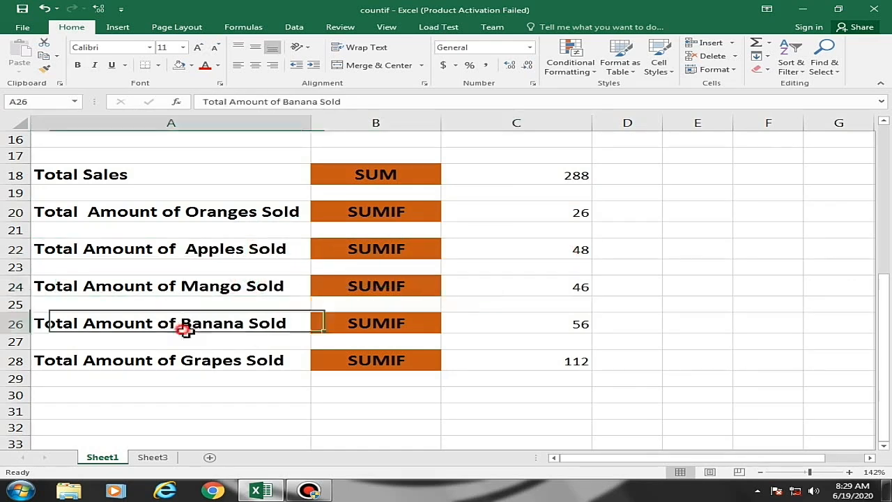
click(539, 337)
click(267, 359)
click(558, 361)
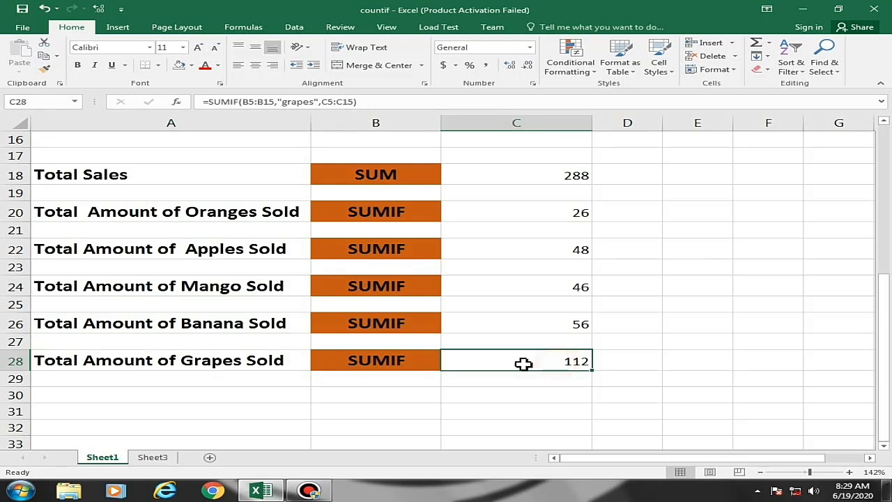